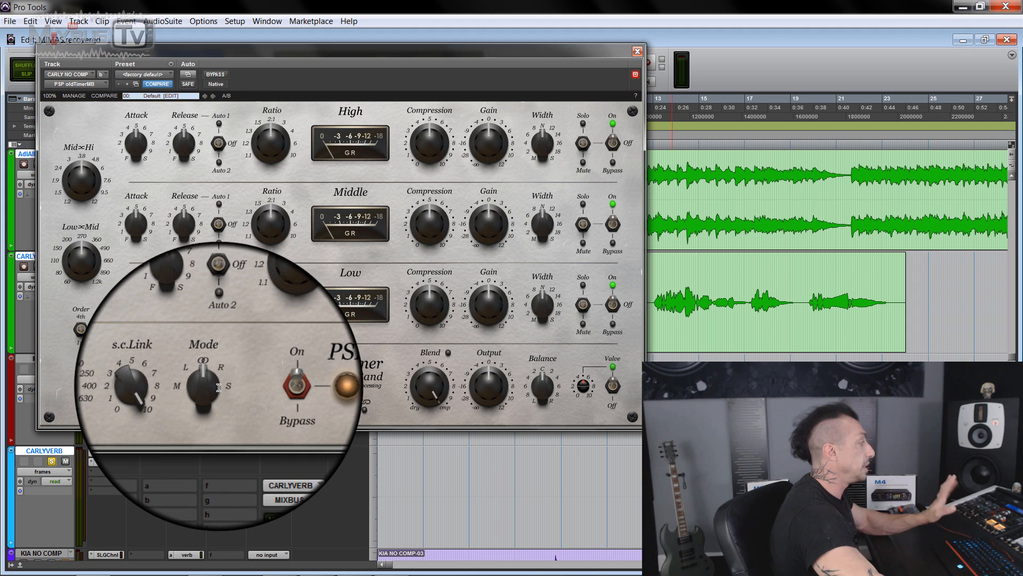
{"action": "mouse_move", "coordinate": [208, 383]}
{"action": "left_mouse_down"}
{"action": "mouse_move", "coordinate": [204, 441]}
{"action": "mouse_move", "coordinate": [208, 389]}
{"action": "left_mouse_up"}
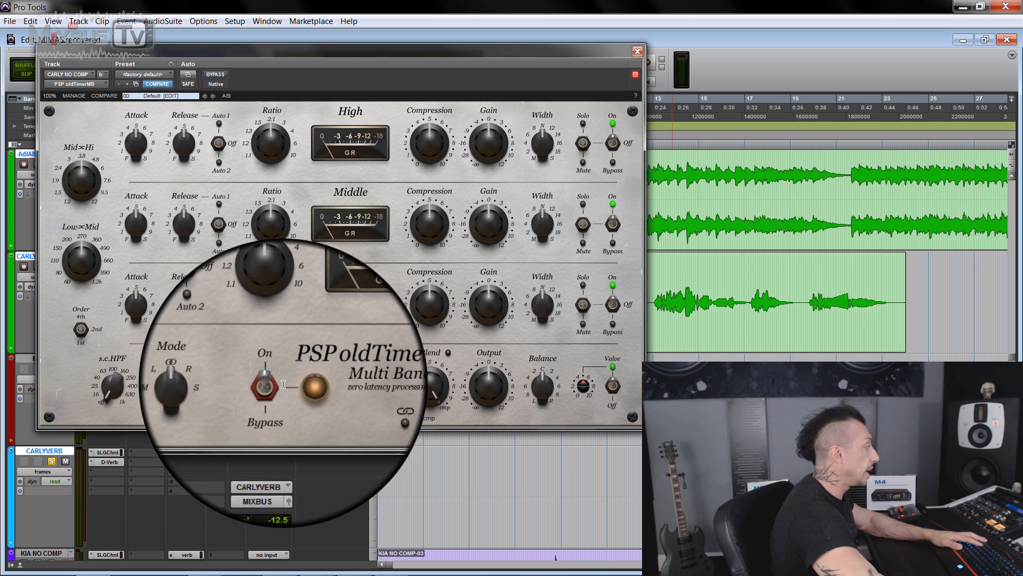
{"action": "left_click_drag", "start_coordinate": [430, 379], "coordinate": [440, 355]}
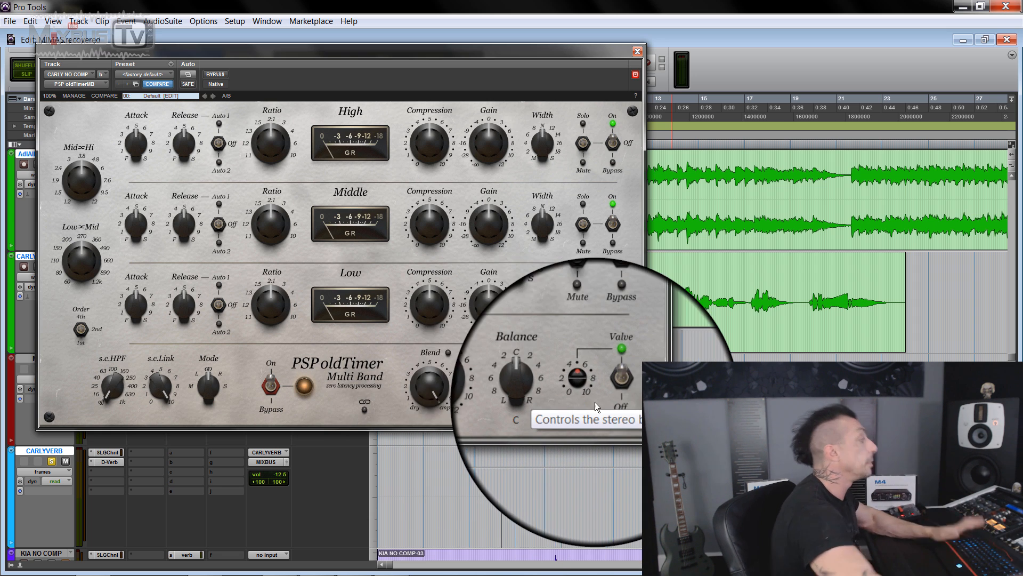
{"action": "mouse_move", "coordinate": [595, 402]}
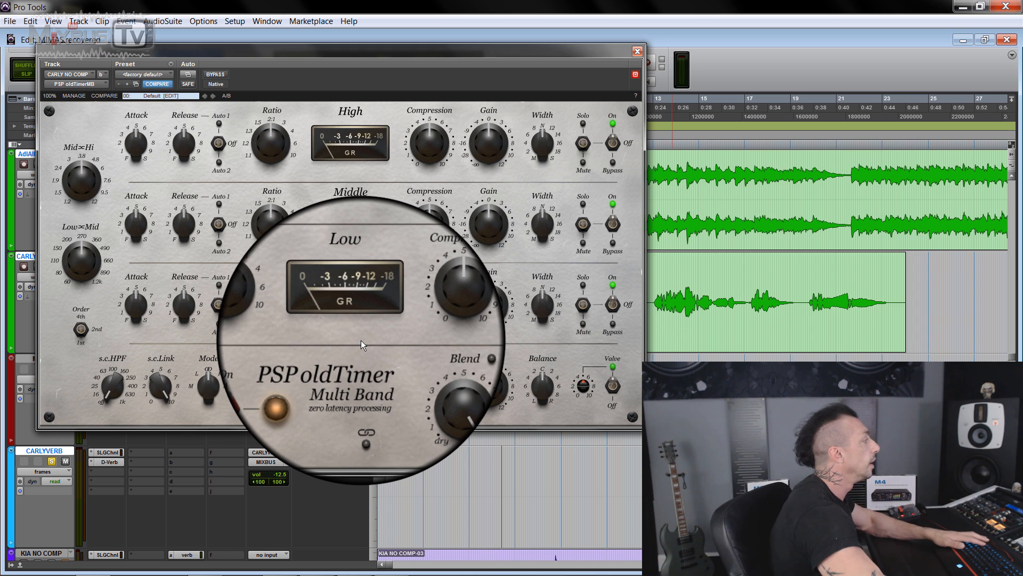
Play the song and compare the vocal with the multiband compressor bypassed and engaged, ending with playback stopped.
{"action": "left_click_drag", "start_coordinate": [489, 56], "coordinate": [518, 86]}
{"action": "key", "text": "space"}
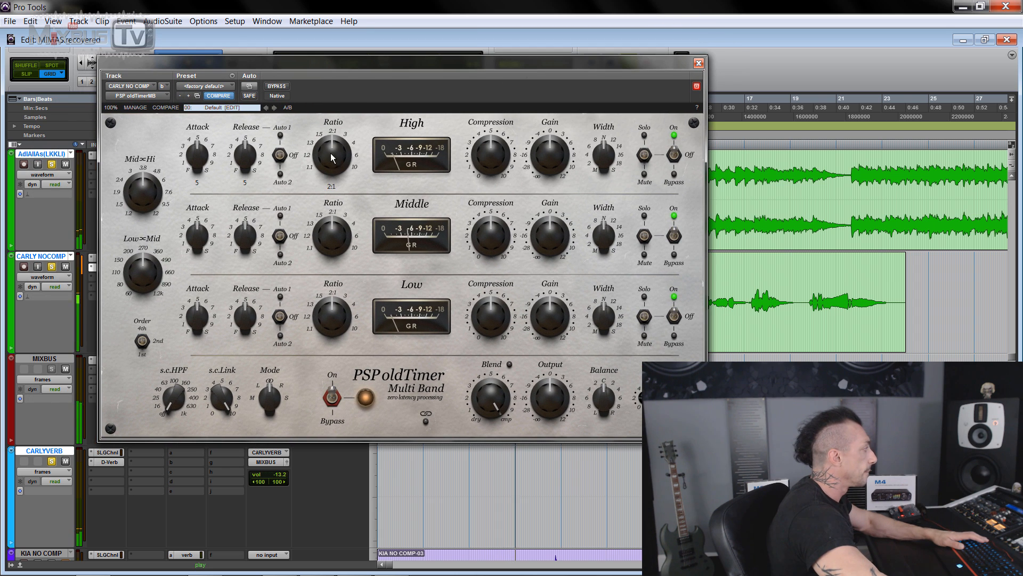
{"action": "left_click_drag", "start_coordinate": [373, 62], "coordinate": [324, 67]}
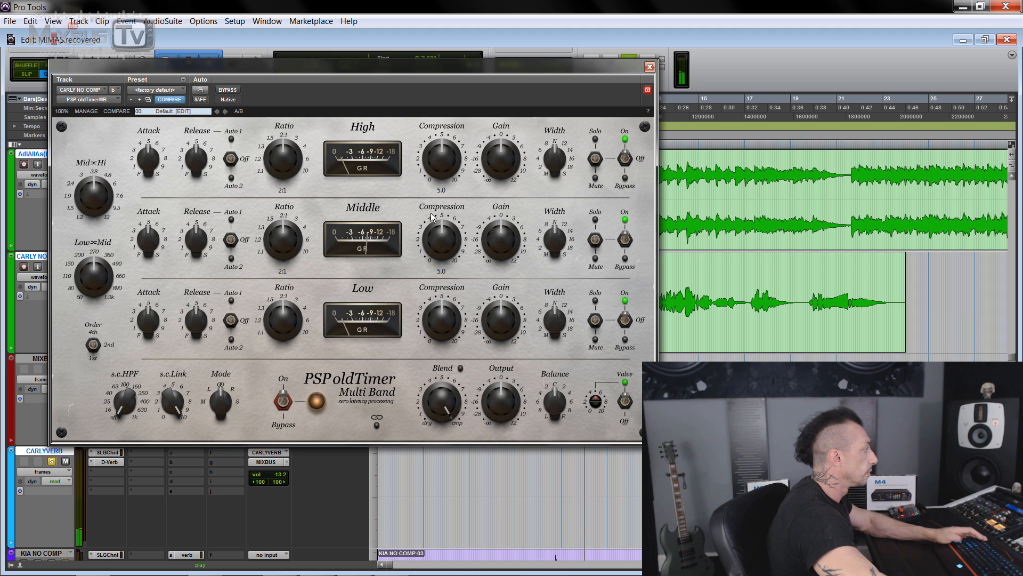
{"action": "left_click", "coordinate": [234, 91]}
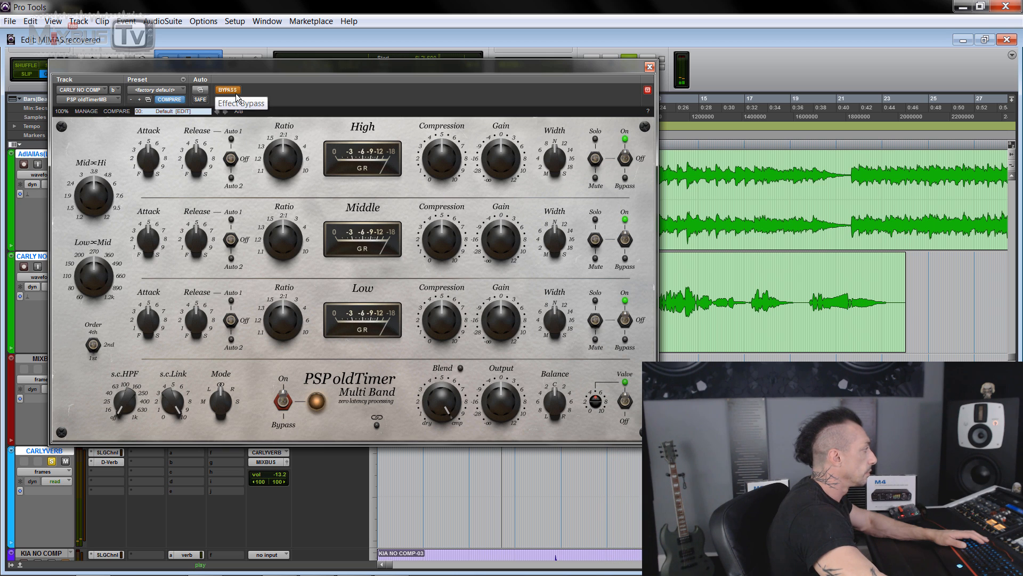
{"action": "left_click", "coordinate": [236, 94]}
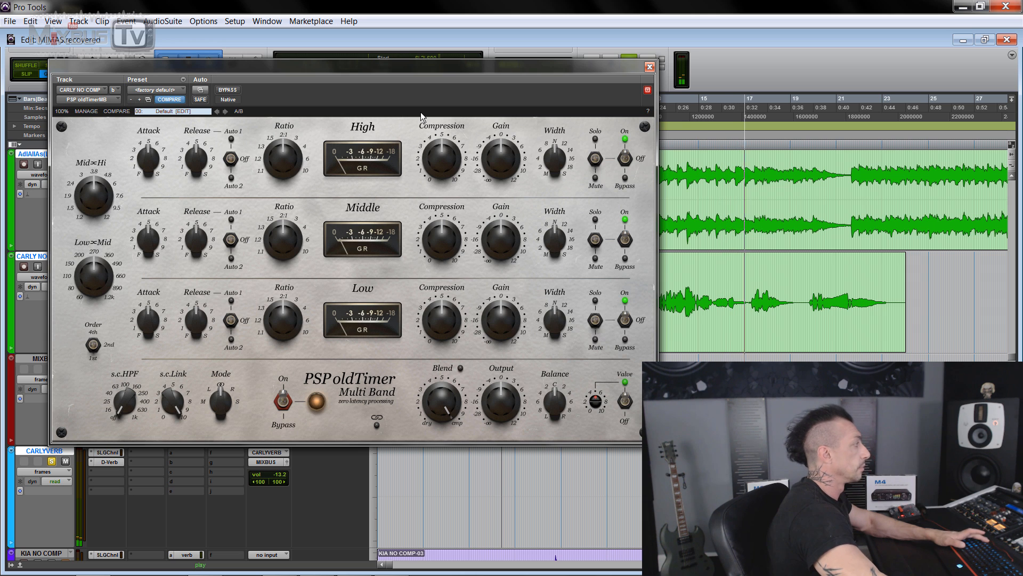
{"action": "key", "text": "space"}
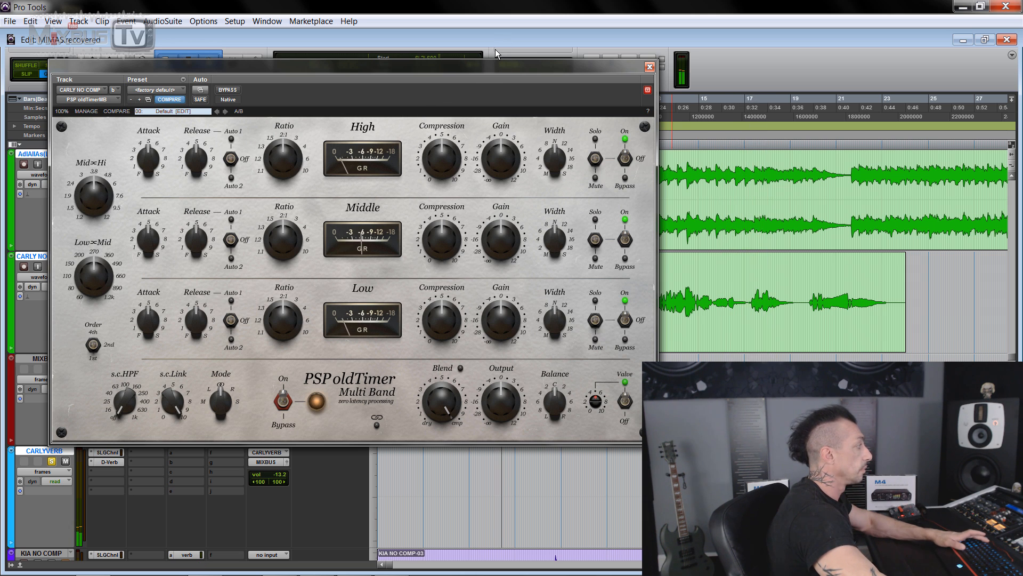
Bring the CARLY NO COMP track into view beside the plug-in and audition its vocal with the compressor engaged, bypassed and engaged again.
{"action": "left_click_drag", "start_coordinate": [455, 71], "coordinate": [435, 65]}
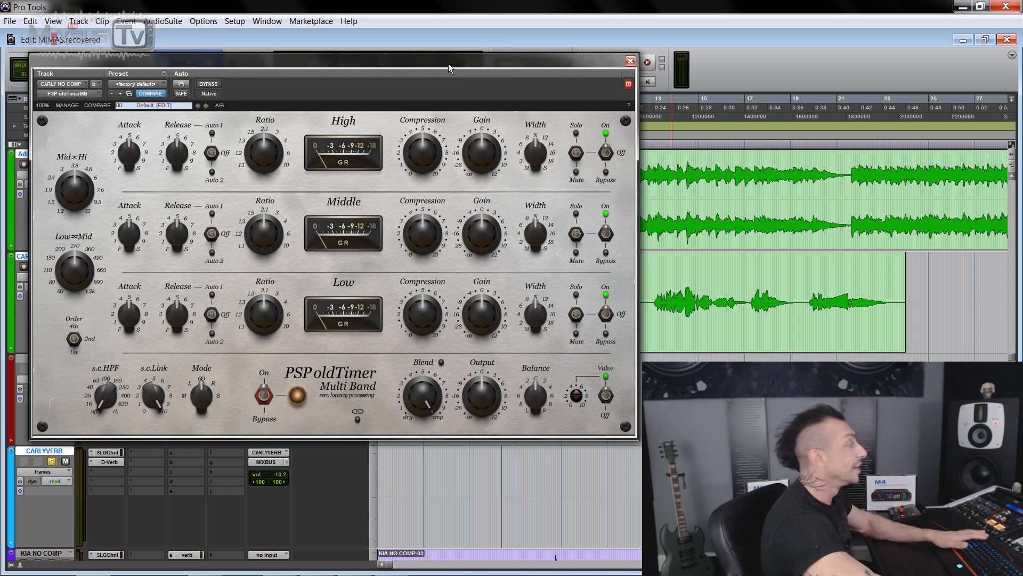
{"action": "left_click_drag", "start_coordinate": [435, 68], "coordinate": [403, 120]}
{"action": "left_click_drag", "start_coordinate": [491, 112], "coordinate": [369, 54]}
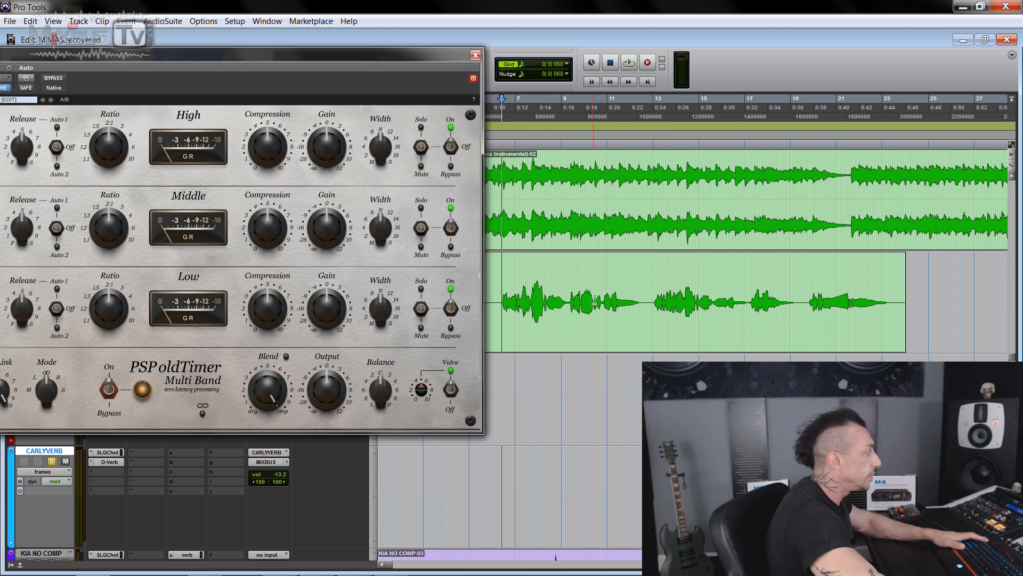
{"action": "left_click_drag", "start_coordinate": [435, 54], "coordinate": [557, 16]}
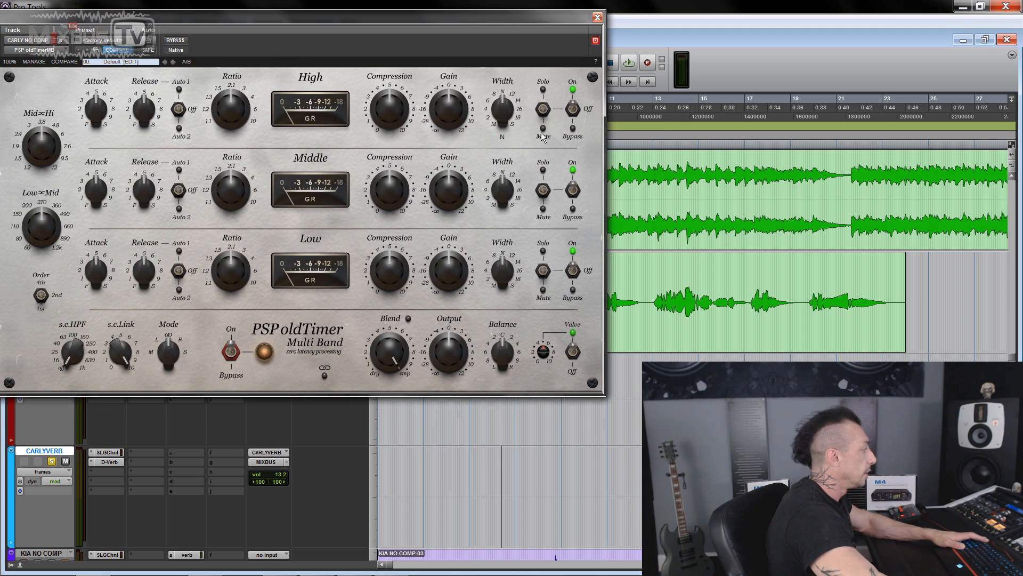
{"action": "scroll", "coordinate": [321, 432], "scroll_direction": "up", "scroll_amount": 2}
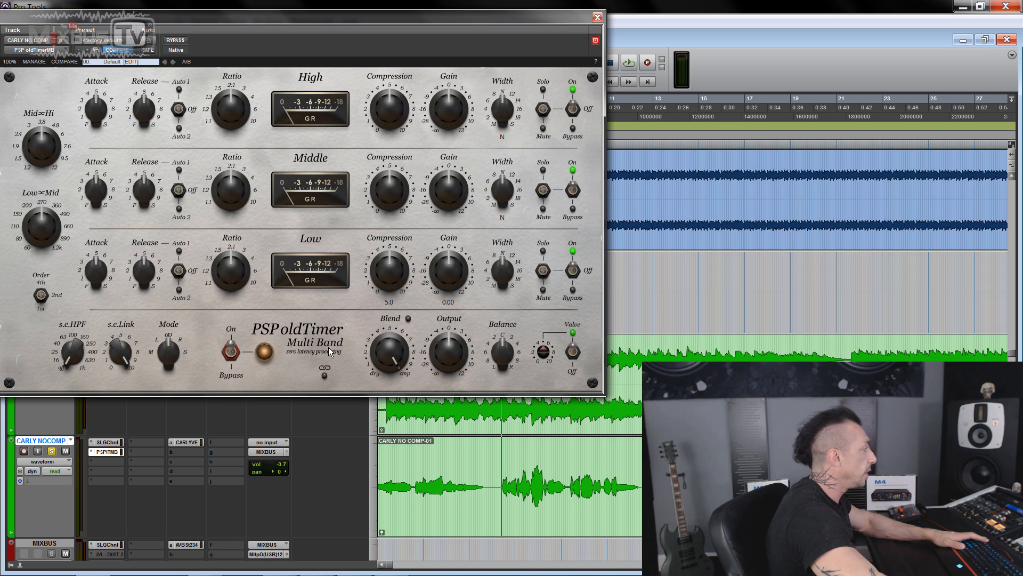
{"action": "left_click_drag", "start_coordinate": [345, 50], "coordinate": [366, 27]}
{"action": "key", "text": "space"}
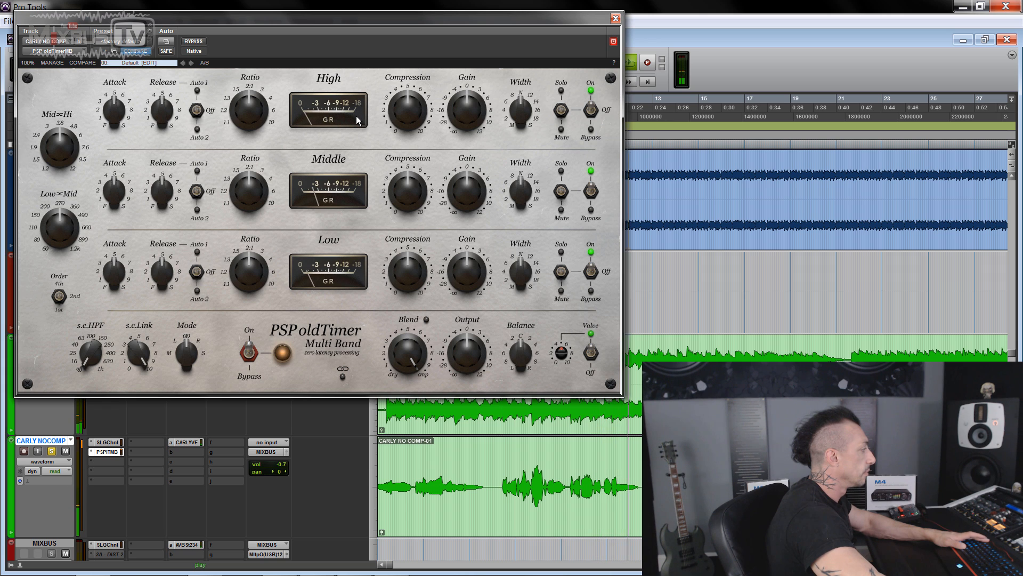
{"action": "left_click", "coordinate": [194, 41]}
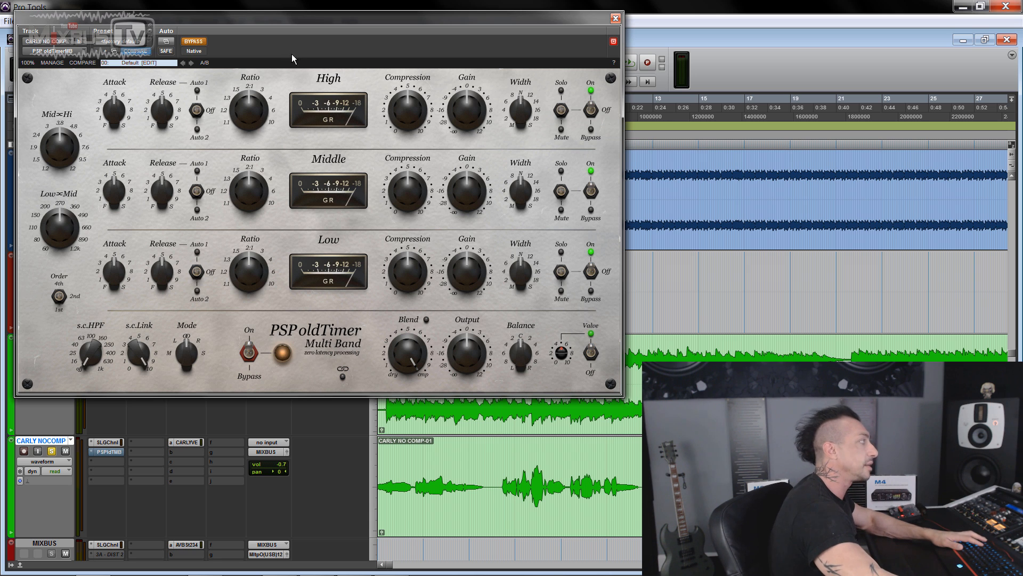
{"action": "left_click_drag", "start_coordinate": [270, 27], "coordinate": [273, 39]}
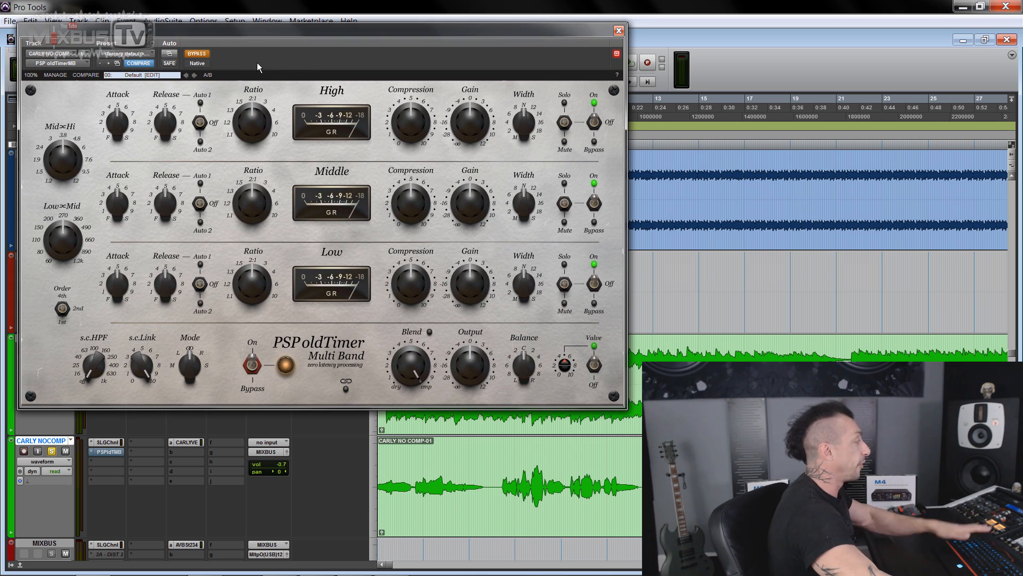
{"action": "key", "text": "space"}
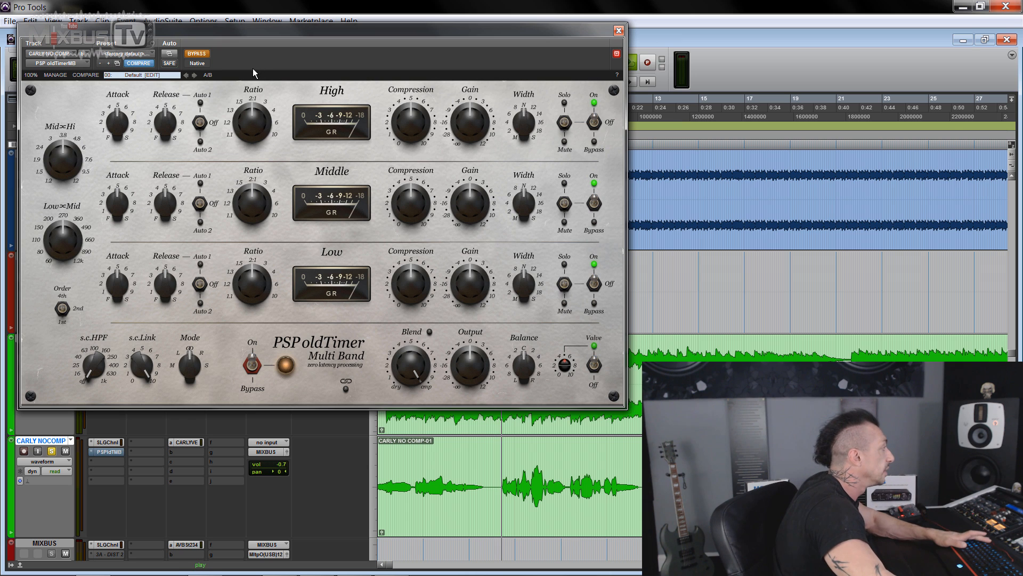
{"action": "left_click", "coordinate": [201, 55]}
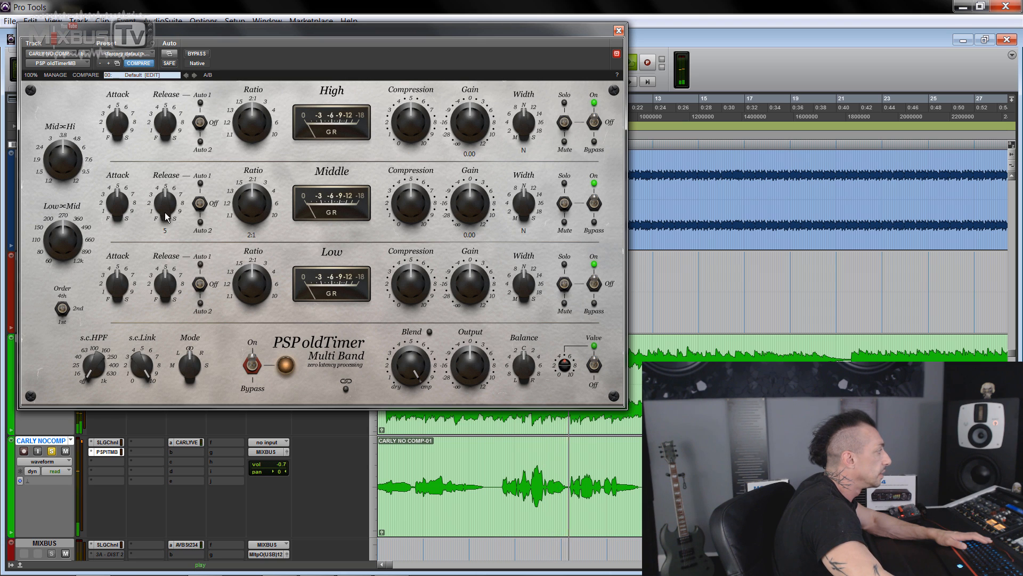
Try the Auto 1 release mode on the Low band.
{"action": "left_click", "coordinate": [200, 200]}
{"action": "left_click", "coordinate": [200, 119]}
{"action": "left_click", "coordinate": [200, 284]}
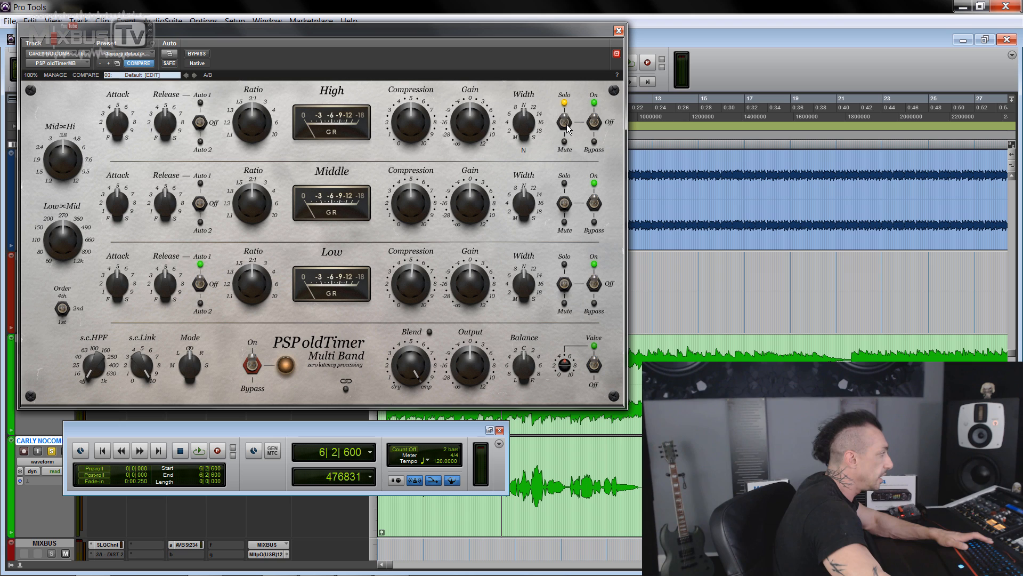
Solo the High band and listen to it alone during playback.
{"action": "left_click", "coordinate": [567, 124]}
{"action": "left_click", "coordinate": [566, 121]}
{"action": "key", "text": "space"}
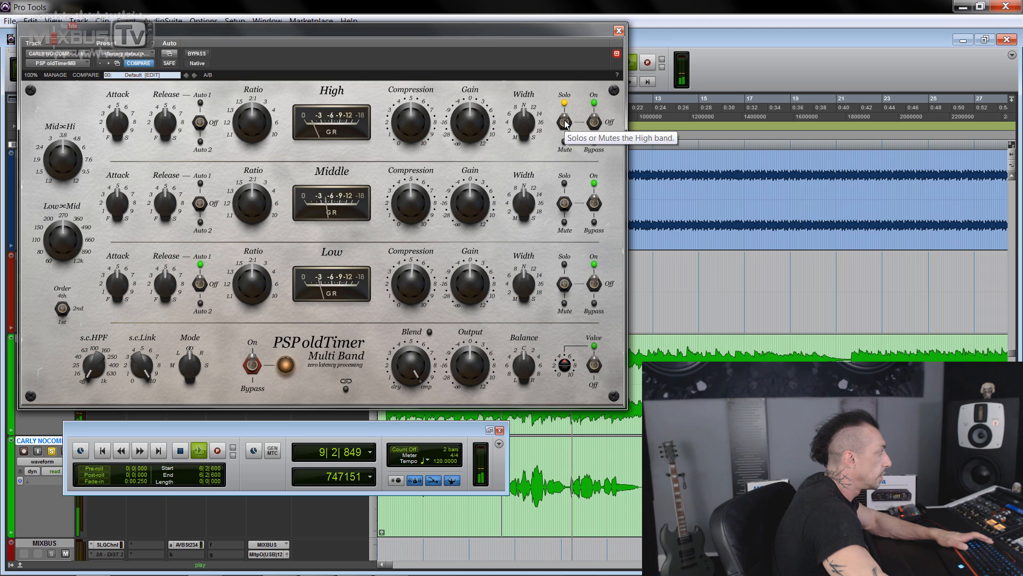
{"action": "key", "text": "space"}
Solo the Middle band instead of the High band and listen to it alone.
{"action": "left_click", "coordinate": [564, 204]}
{"action": "key", "text": "space"}
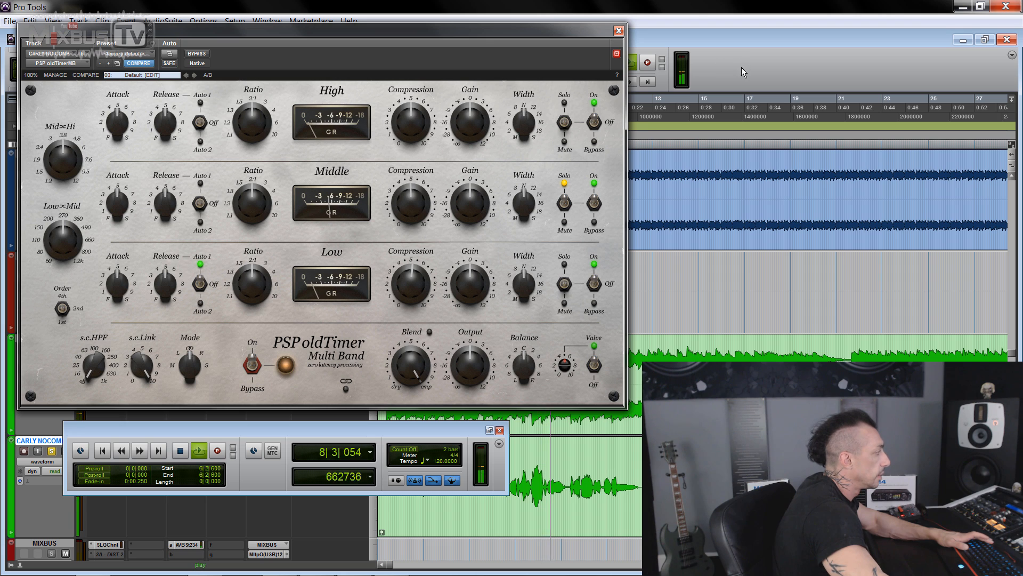
{"action": "key", "text": "space"}
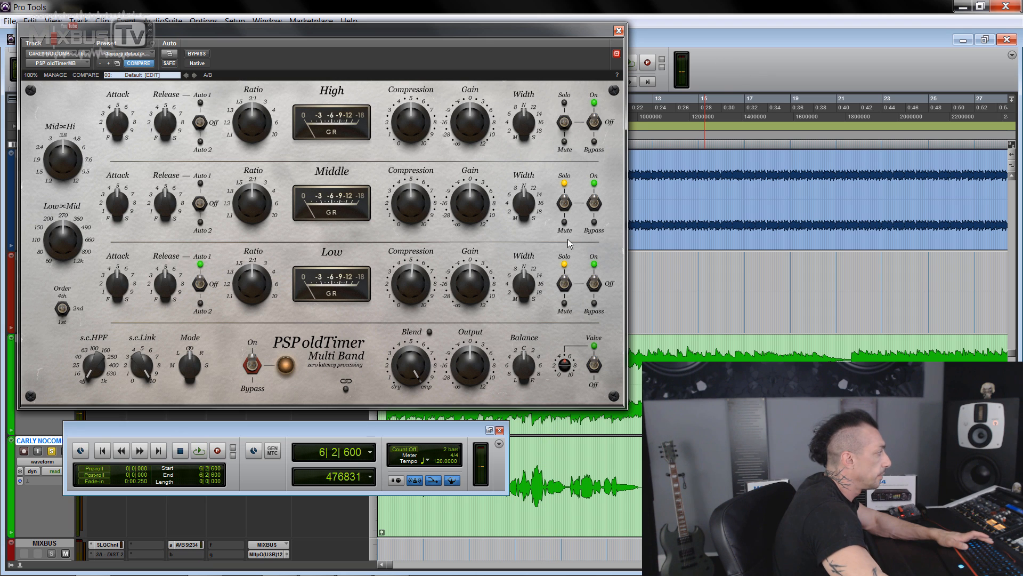
Leave only the Low band soloed and listen to it in playback.
{"action": "left_click", "coordinate": [563, 203]}
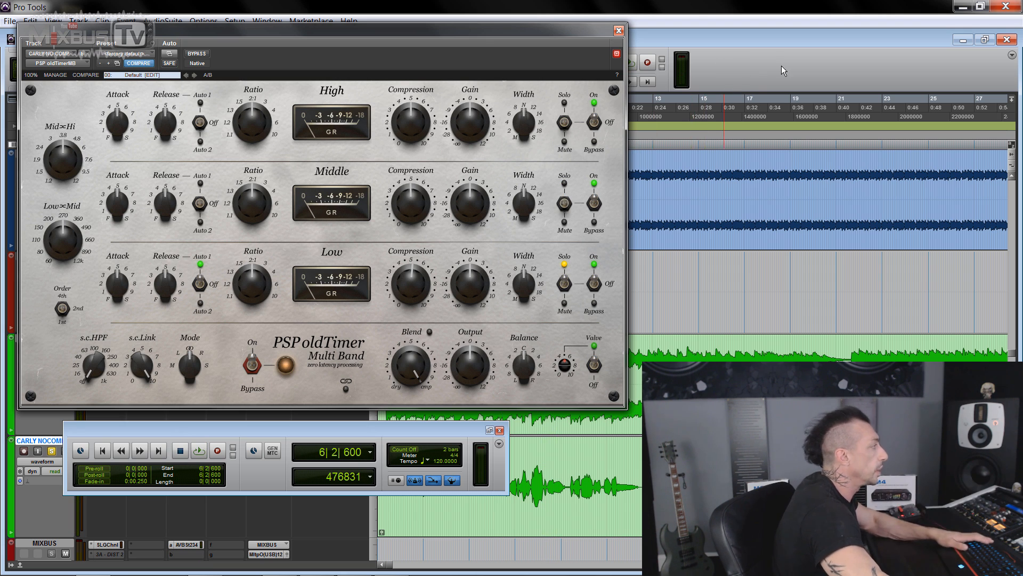
{"action": "key", "text": "space"}
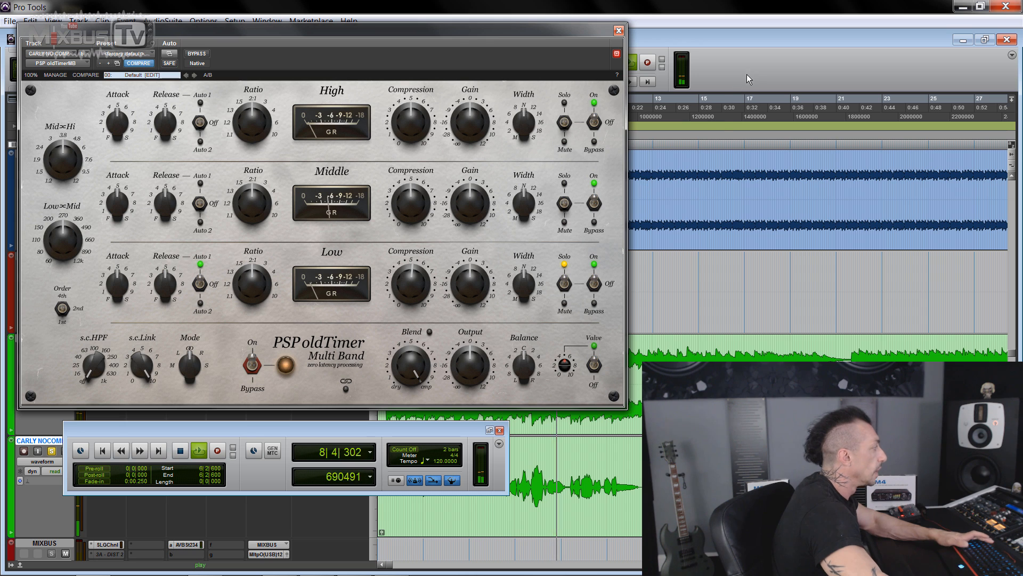
{"action": "key", "text": "space"}
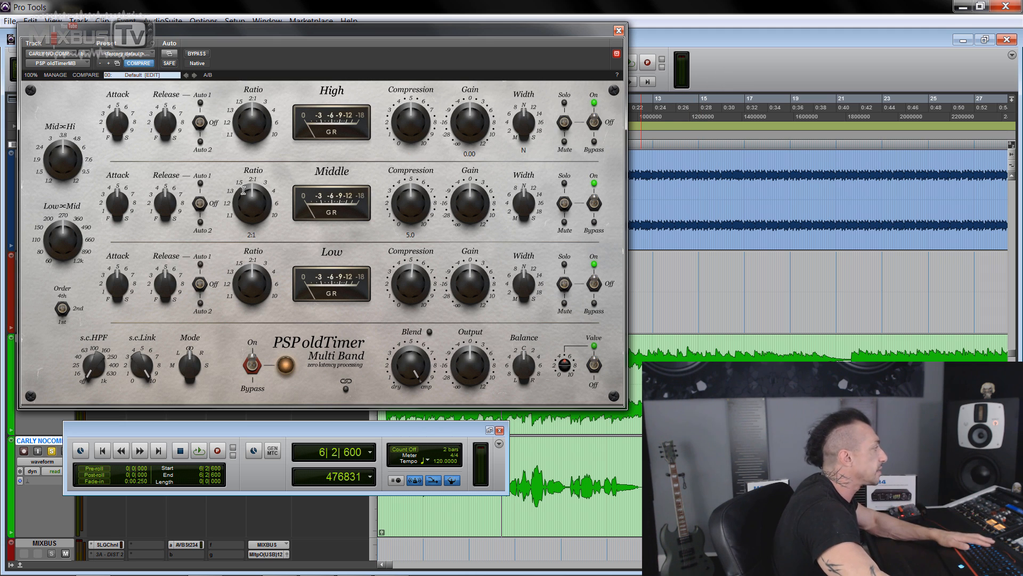
With playback running, zero the Middle and Low compression and set the High band to Fast attack, release 3, compression 6.9 and a 10452 Hz crossover.
{"action": "key", "text": "space"}
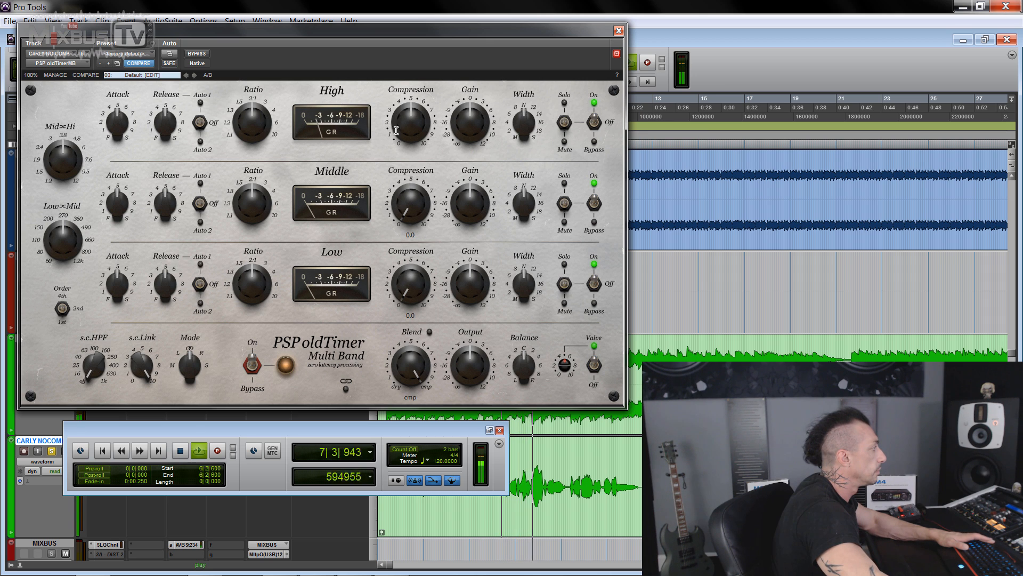
{"action": "left_click_drag", "start_coordinate": [62, 153], "coordinate": [155, 156]}
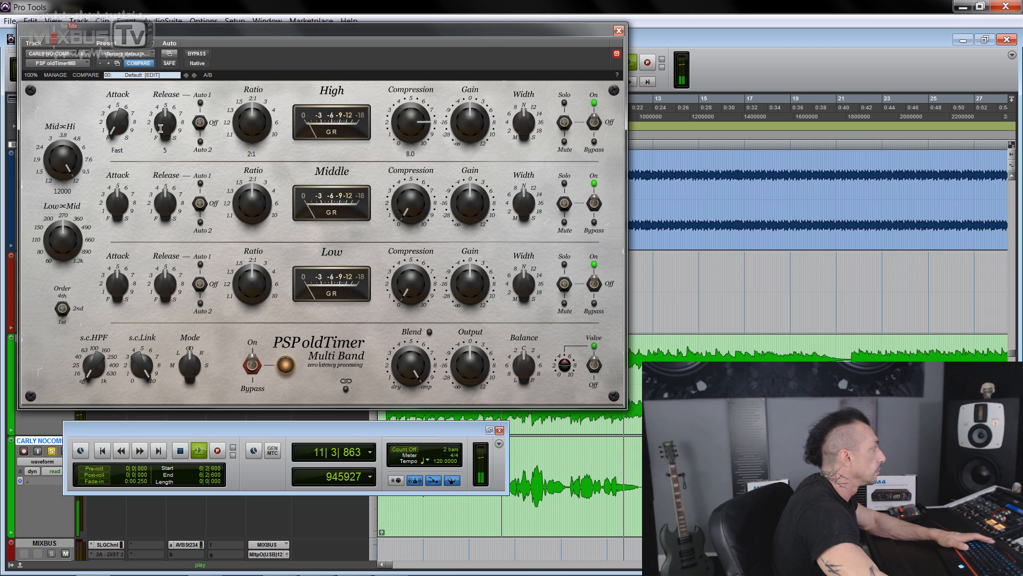
{"action": "left_click_drag", "start_coordinate": [160, 129], "coordinate": [105, 170]}
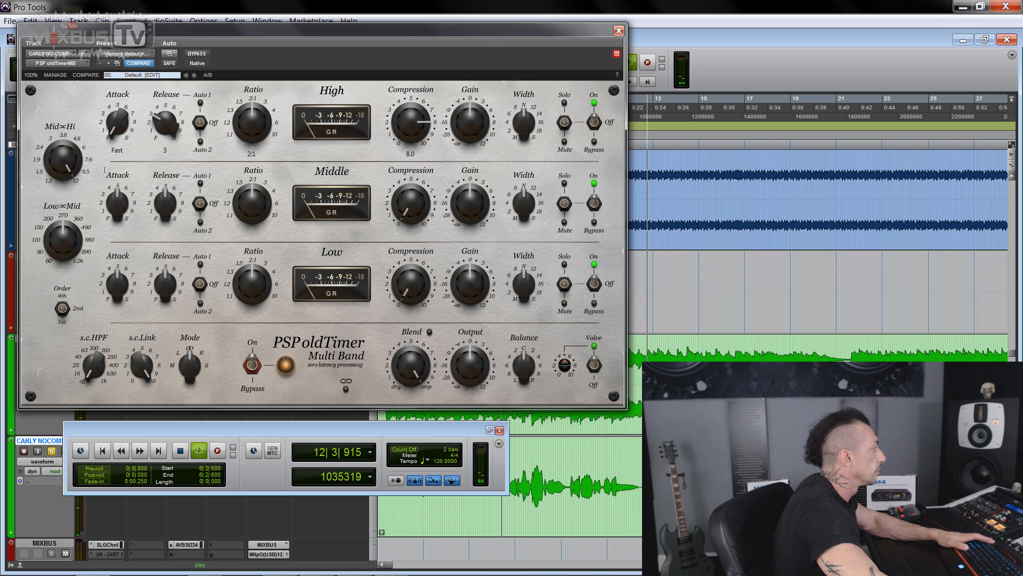
{"action": "mouse_move", "coordinate": [411, 125]}
{"action": "left_mouse_down"}
{"action": "mouse_move", "coordinate": [417, 153]}
{"action": "mouse_move", "coordinate": [412, 126]}
{"action": "left_mouse_up"}
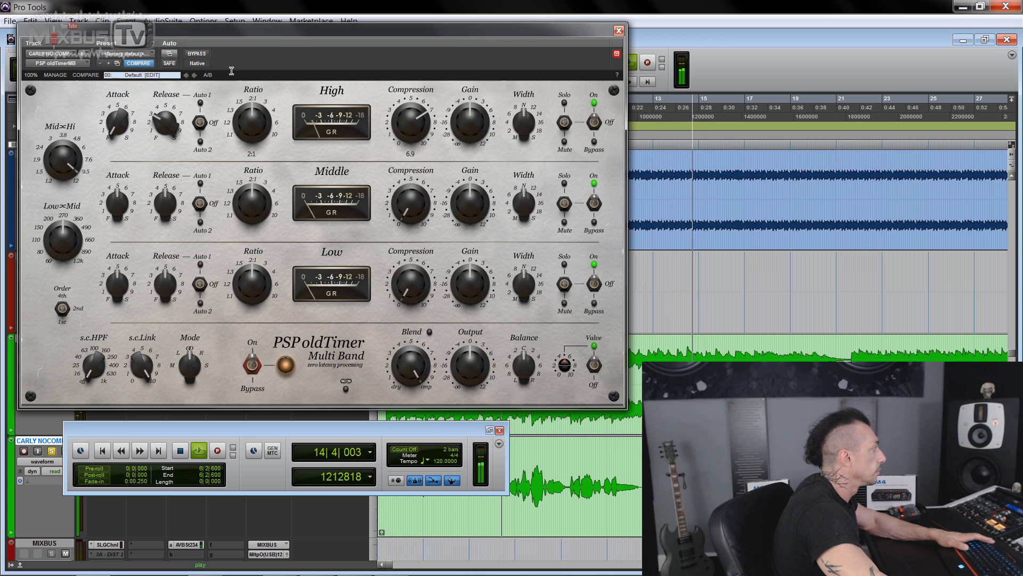
Compare the High-band compression against the bypassed vocal and stop playback.
{"action": "left_click", "coordinate": [201, 55]}
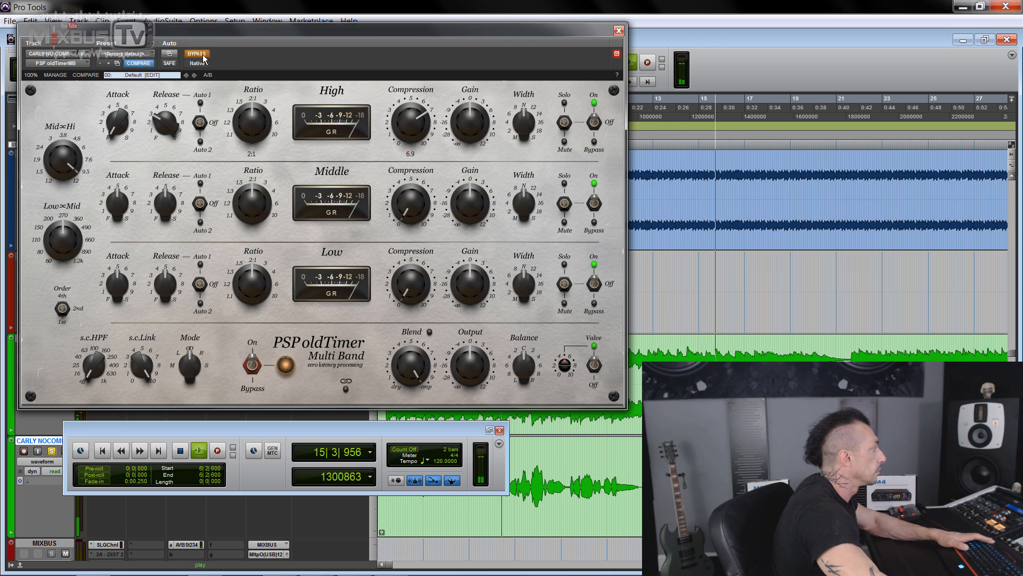
{"action": "left_click", "coordinate": [203, 55]}
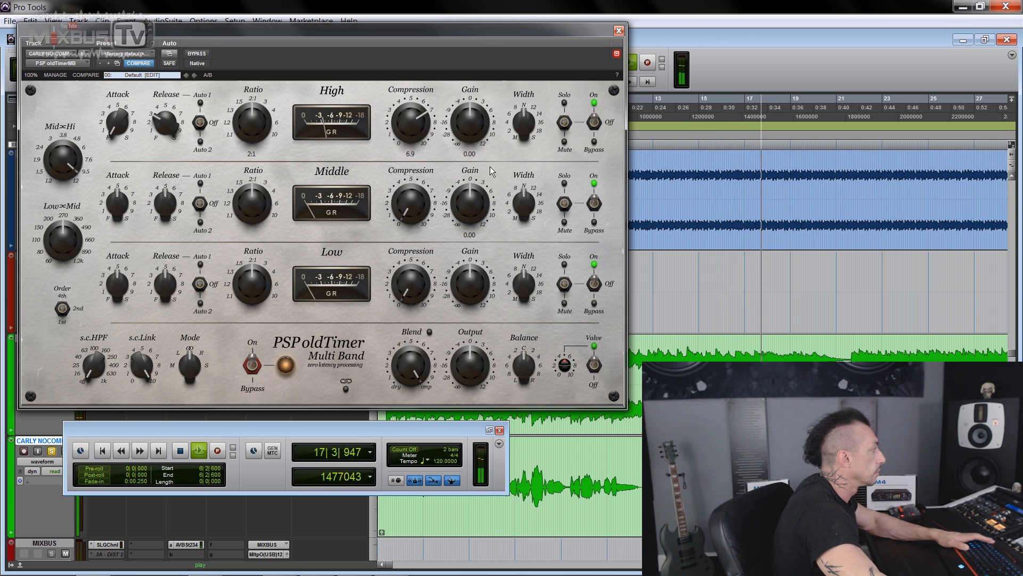
{"action": "key", "text": "space"}
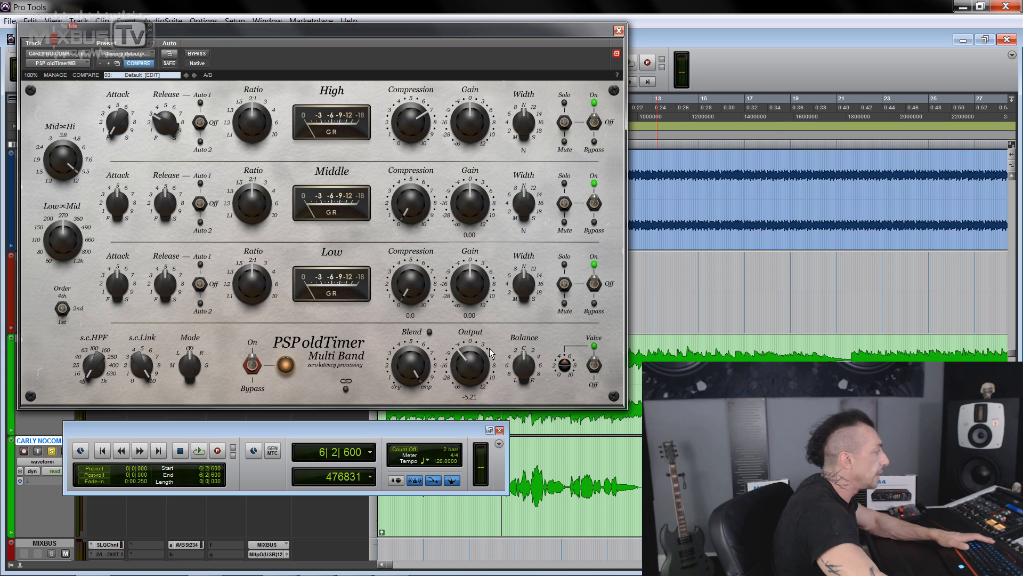
Set the output to -4.30 and the High band's gain to 6.94, comparing the bypassed and processed vocal during playback.
{"action": "left_click_drag", "start_coordinate": [475, 368], "coordinate": [475, 371]}
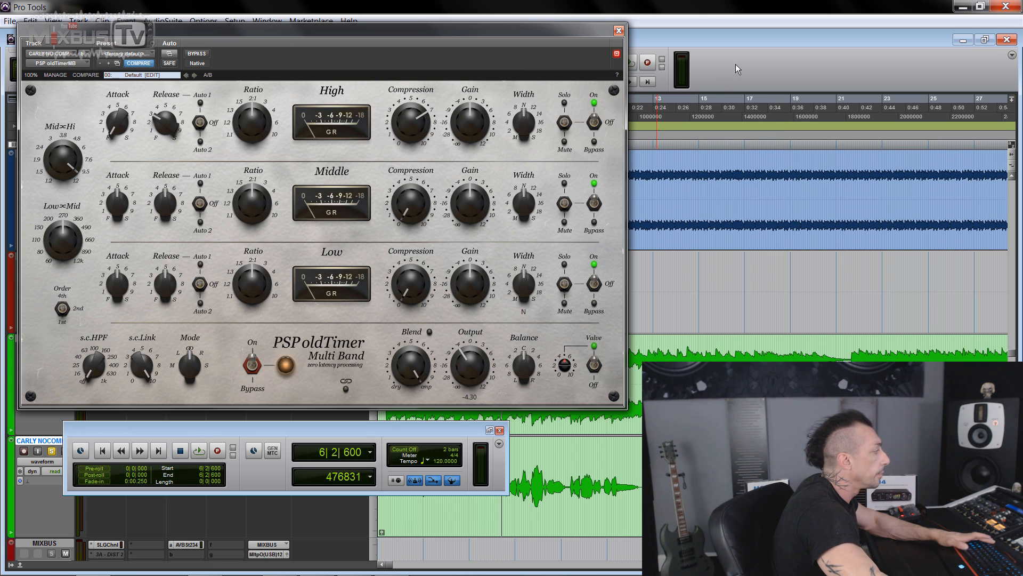
{"action": "key", "text": "space"}
{"action": "left_click", "coordinate": [197, 55]}
{"action": "left_click", "coordinate": [197, 55]}
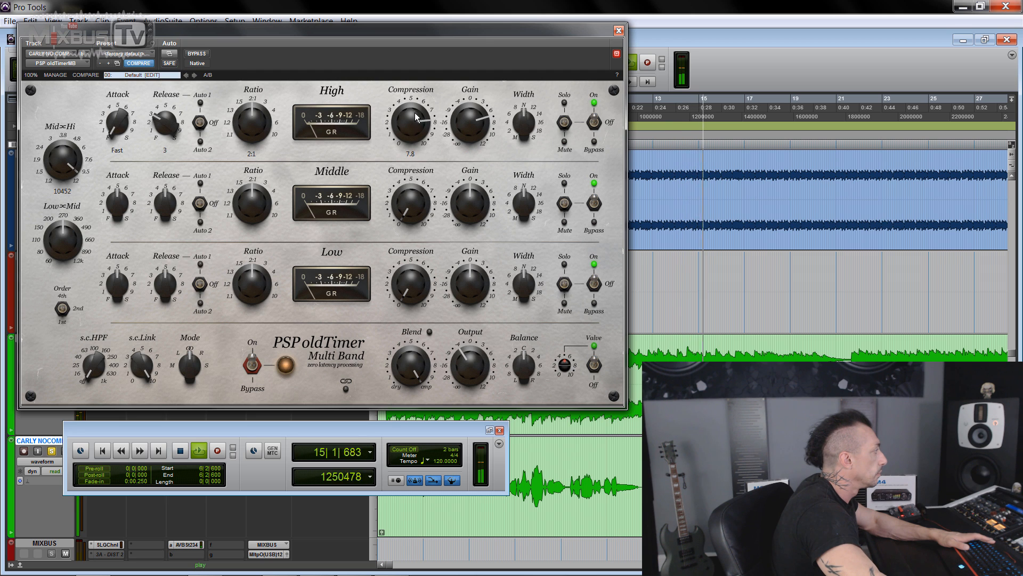
{"action": "left_click", "coordinate": [196, 54]}
{"action": "left_click", "coordinate": [196, 53]}
Set the compression of the High and Middle bands to 5.0 and restart playback.
{"action": "key", "text": "space"}
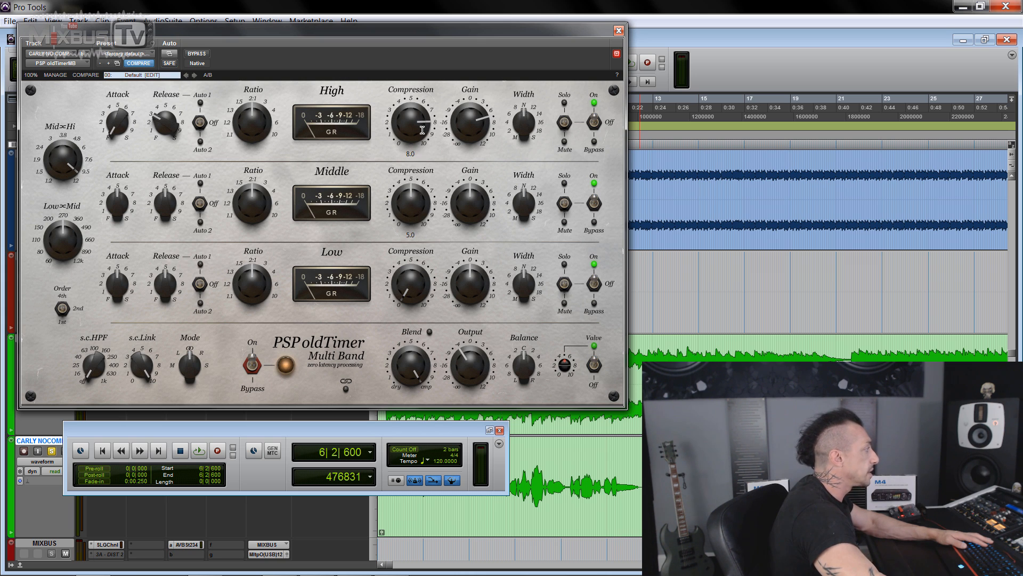
{"action": "key", "text": "space"}
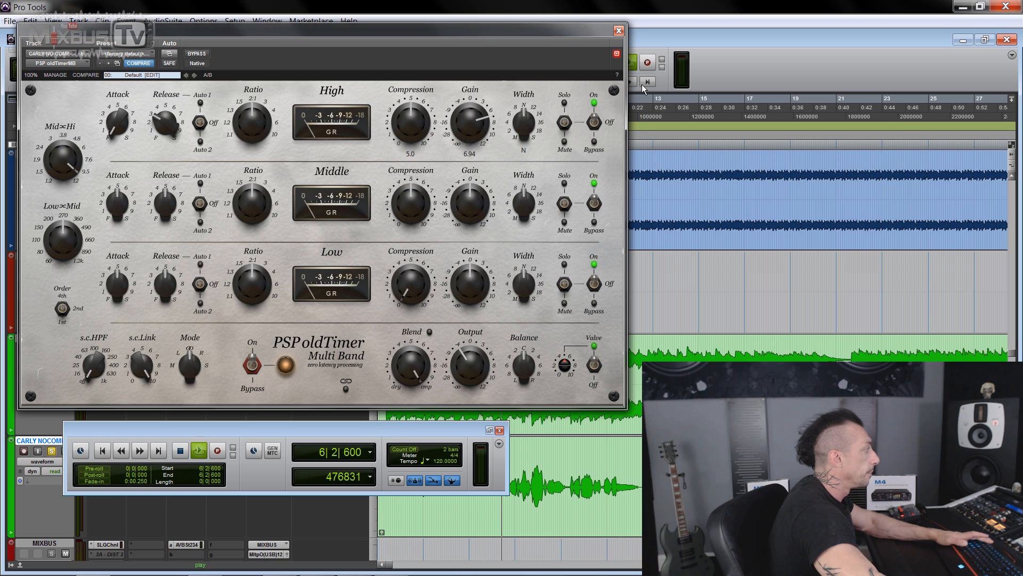
Set the High band's compression to 7.4 and gain to 9.59, and the Middle band's compression to 3.6 during playback.
{"action": "left_click_drag", "start_coordinate": [427, 129], "coordinate": [424, 91]}
{"action": "left_click_drag", "start_coordinate": [478, 119], "coordinate": [480, 100]}
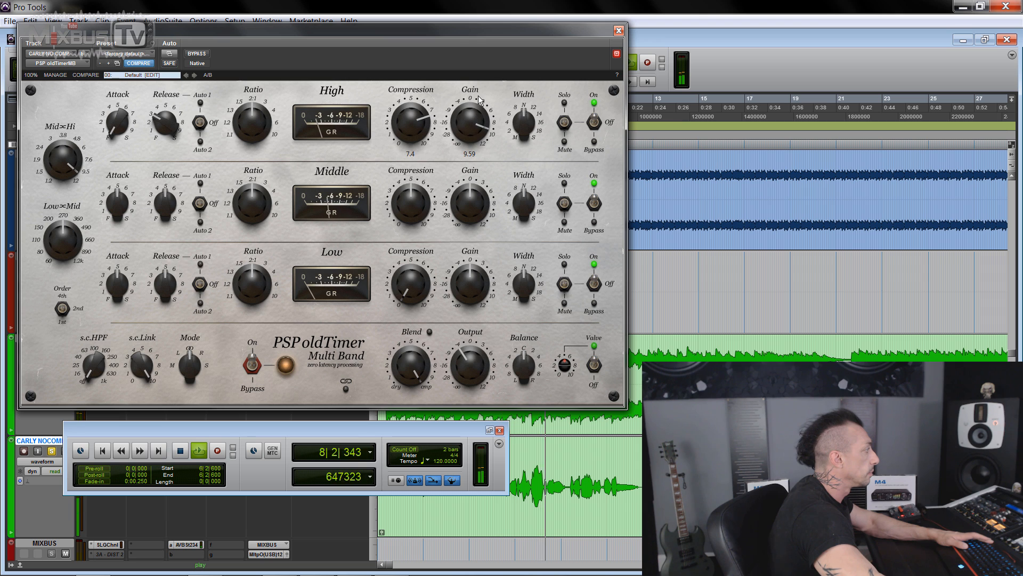
{"action": "left_click_drag", "start_coordinate": [426, 184], "coordinate": [459, 320]}
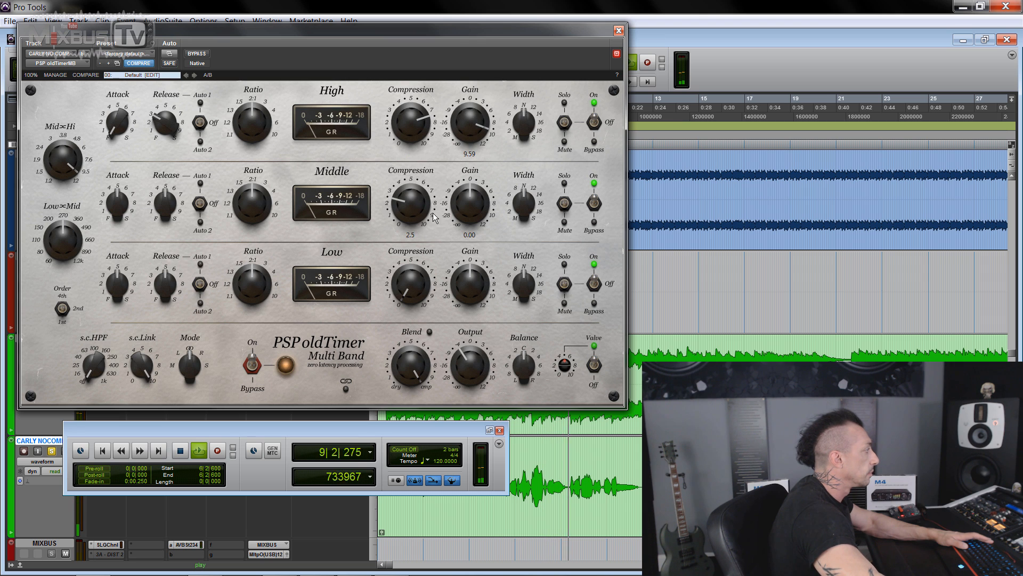
{"action": "left_click_drag", "start_coordinate": [416, 189], "coordinate": [417, 176]}
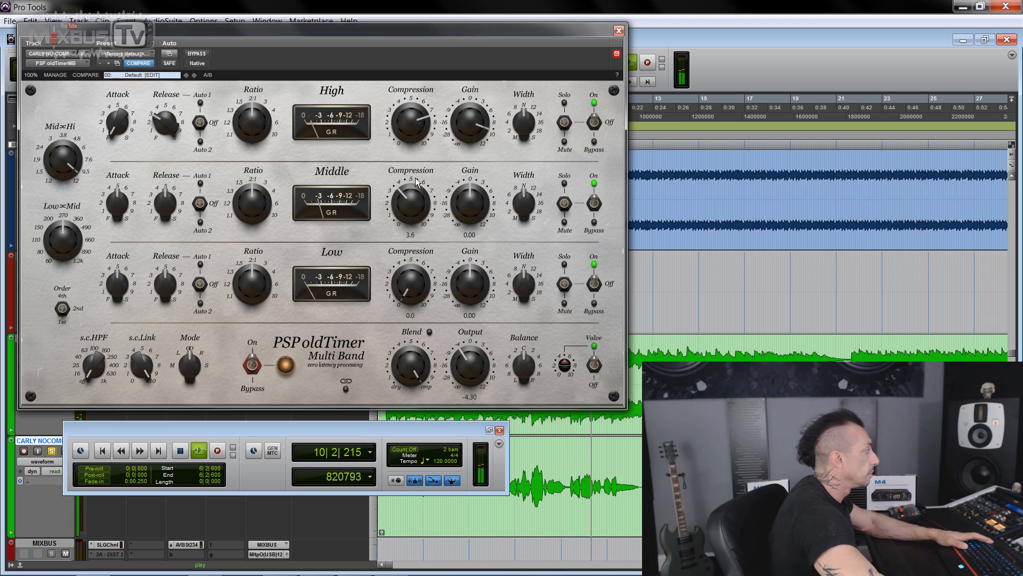
Set the Low band's compression to 4.3, raise the output level and stop playback.
{"action": "left_click_drag", "start_coordinate": [416, 290], "coordinate": [416, 222]}
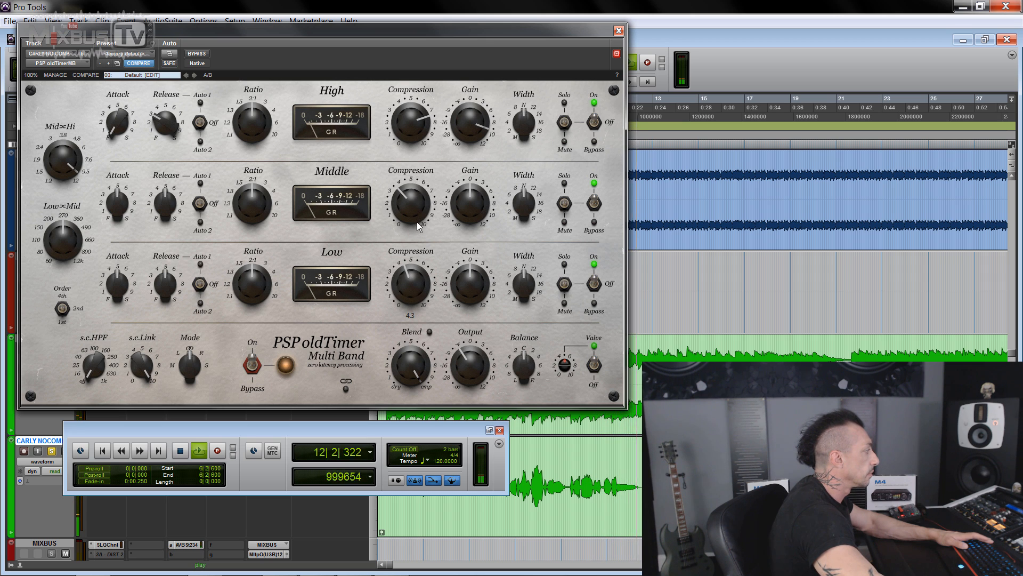
{"action": "left_click_drag", "start_coordinate": [466, 369], "coordinate": [465, 348]}
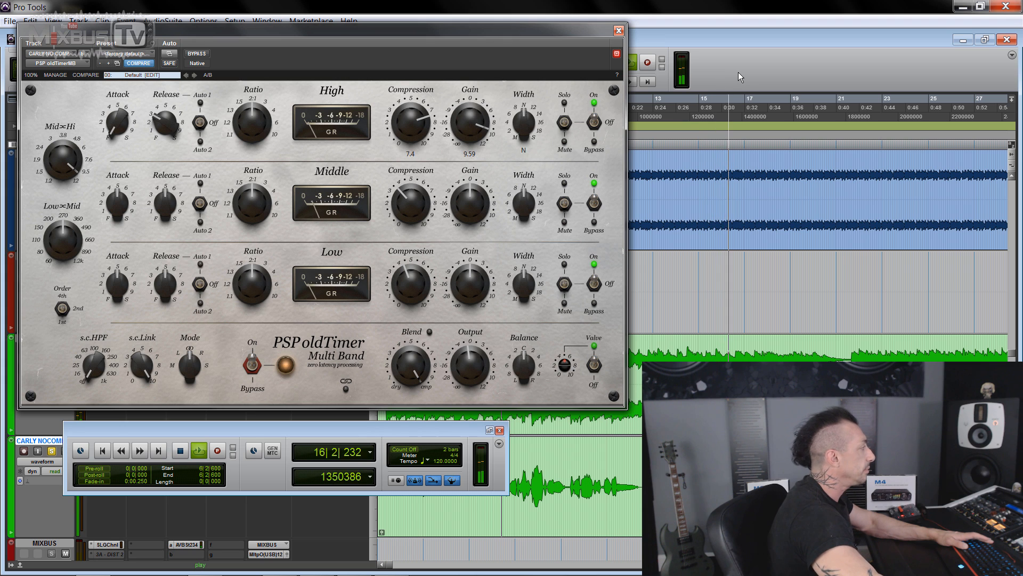
{"action": "key", "text": "space"}
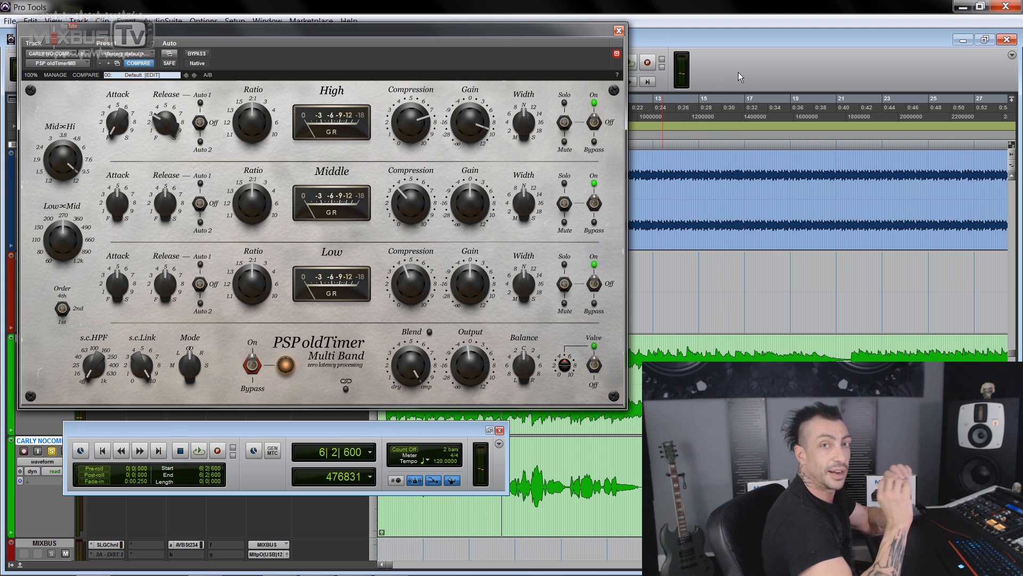
Close the compressor window and remove PSP oldTimerMB from the green mono vocal track's inserts.
{"action": "left_click", "coordinate": [619, 31]}
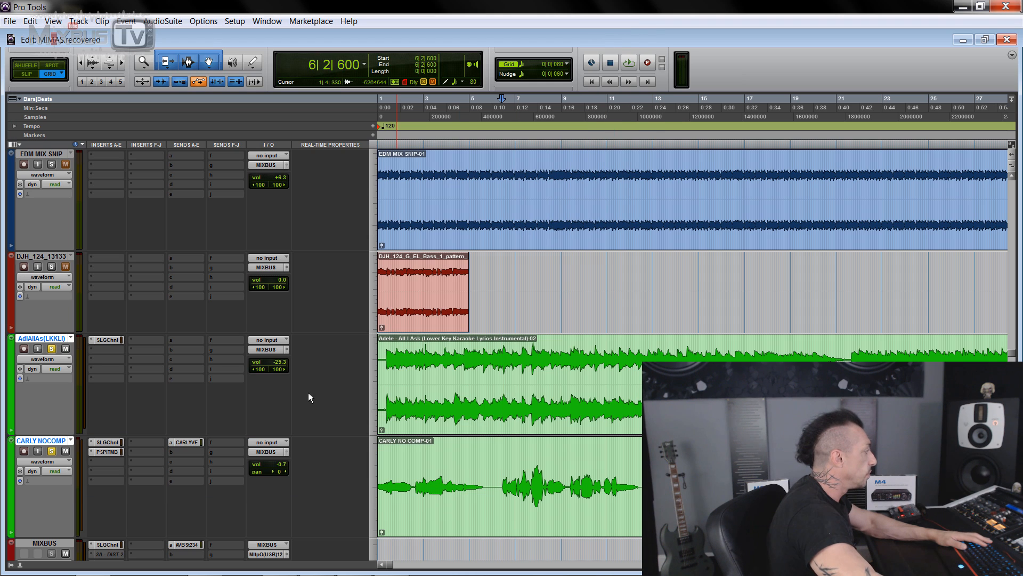
{"action": "scroll", "coordinate": [296, 366], "scroll_direction": "down", "scroll_amount": 3}
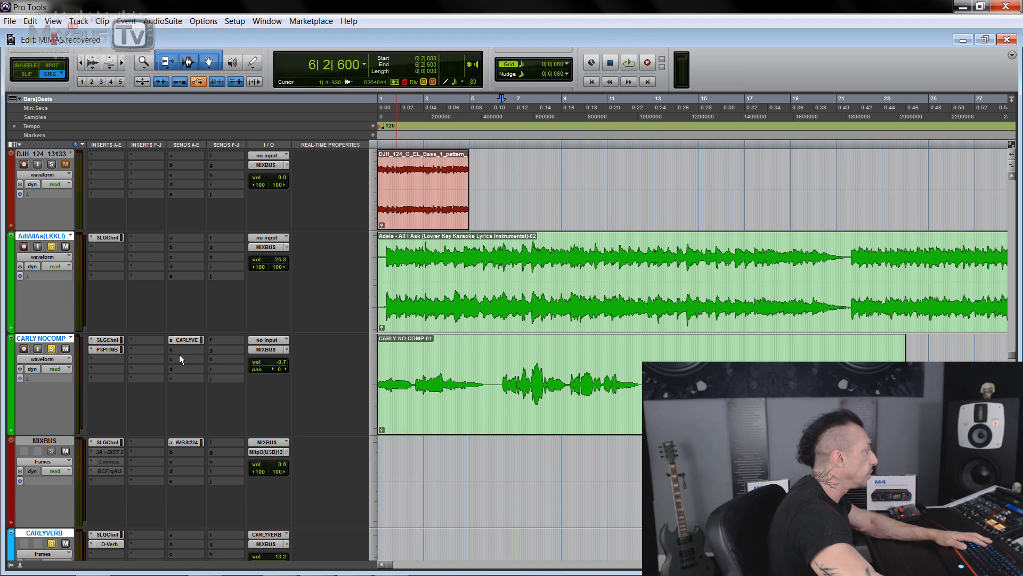
{"action": "left_click", "coordinate": [121, 351]}
{"action": "left_click", "coordinate": [121, 353]}
Insert PSP oldTimerMB on the soloed purple track, start playback and set the output to -1.57.
{"action": "scroll", "coordinate": [174, 298], "scroll_direction": "down", "scroll_amount": 15}
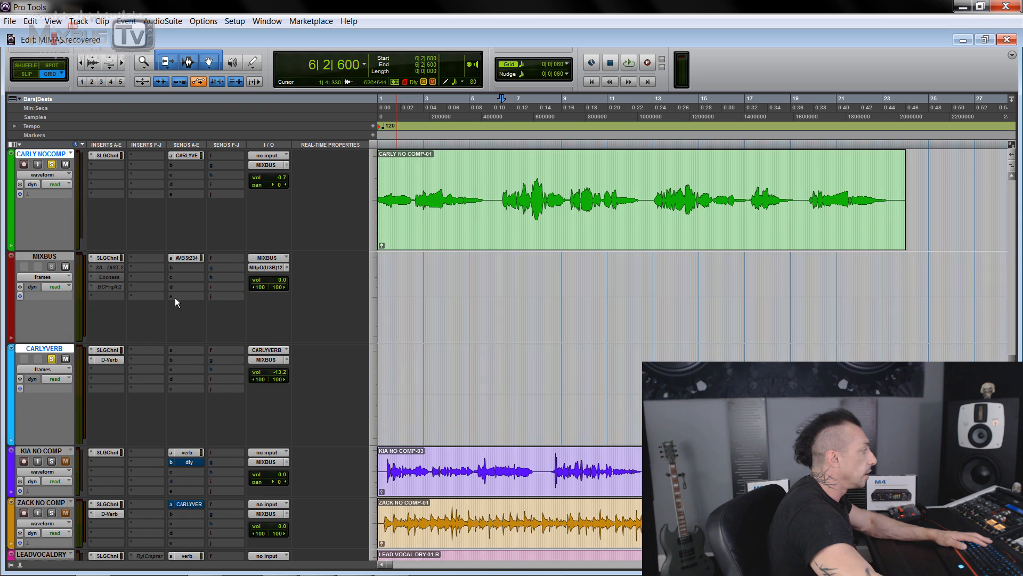
{"action": "scroll", "coordinate": [198, 286], "scroll_direction": "up", "scroll_amount": 3}
{"action": "key", "text": "space"}
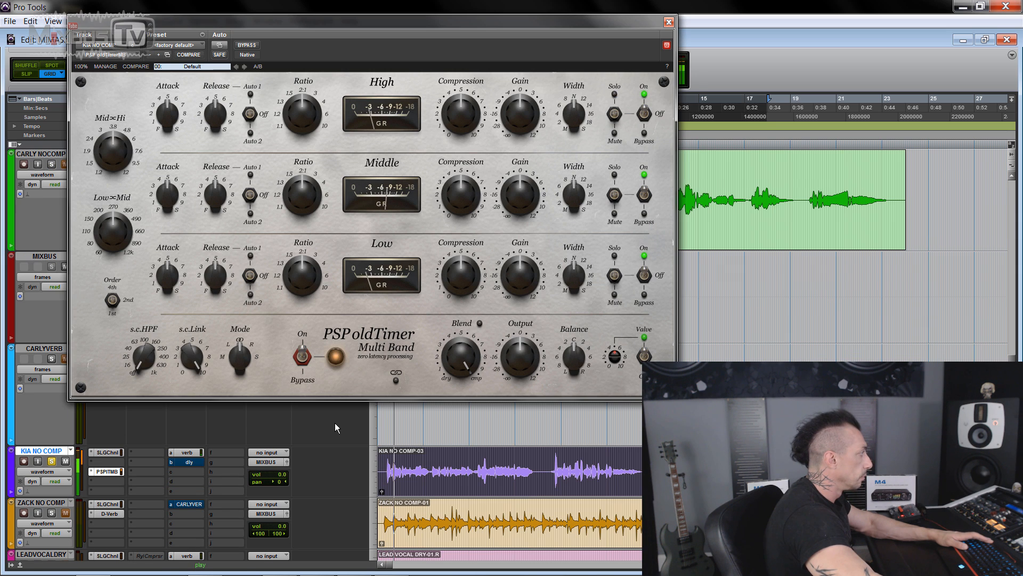
{"action": "left_click_drag", "start_coordinate": [522, 356], "coordinate": [522, 362]}
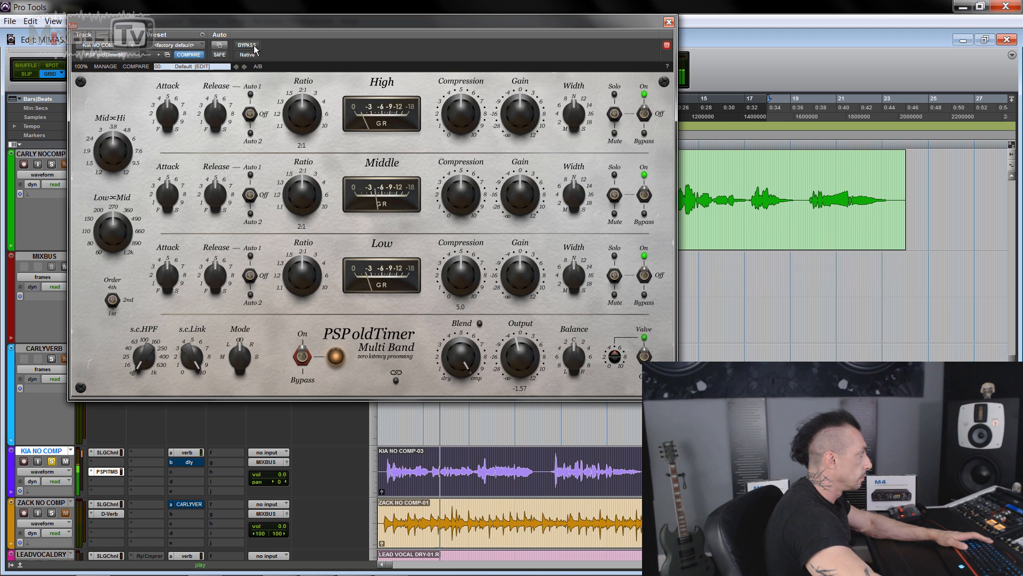
Compare the default compression against the bypassed sound on the purple track during playback.
{"action": "left_click", "coordinate": [246, 46]}
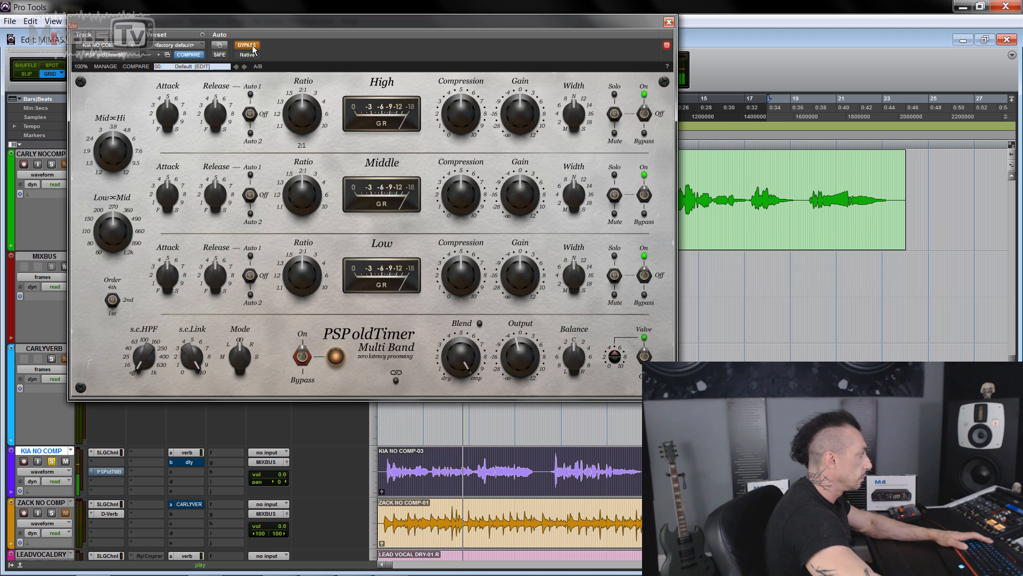
{"action": "left_click", "coordinate": [246, 46]}
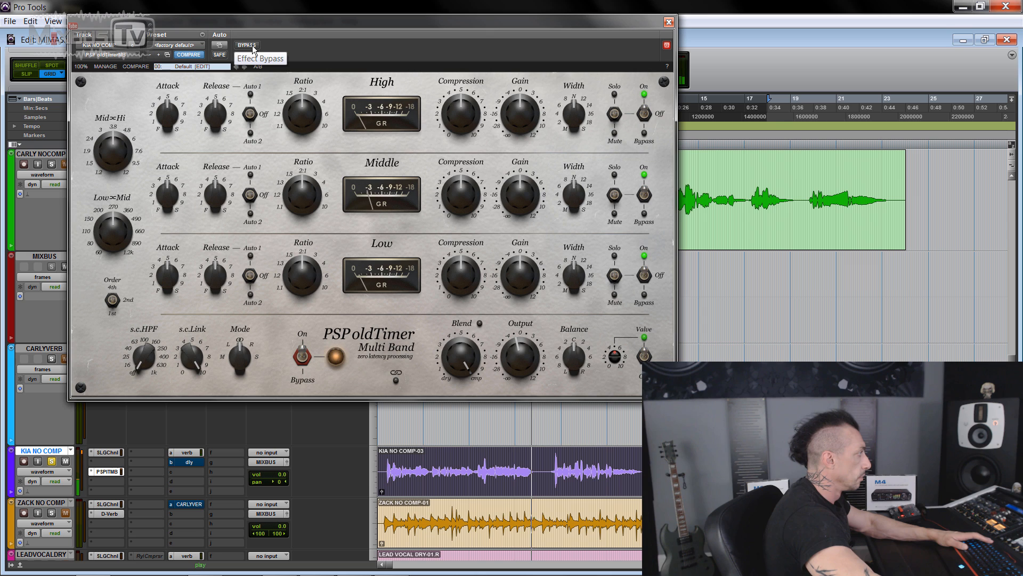
{"action": "left_click", "coordinate": [247, 46]}
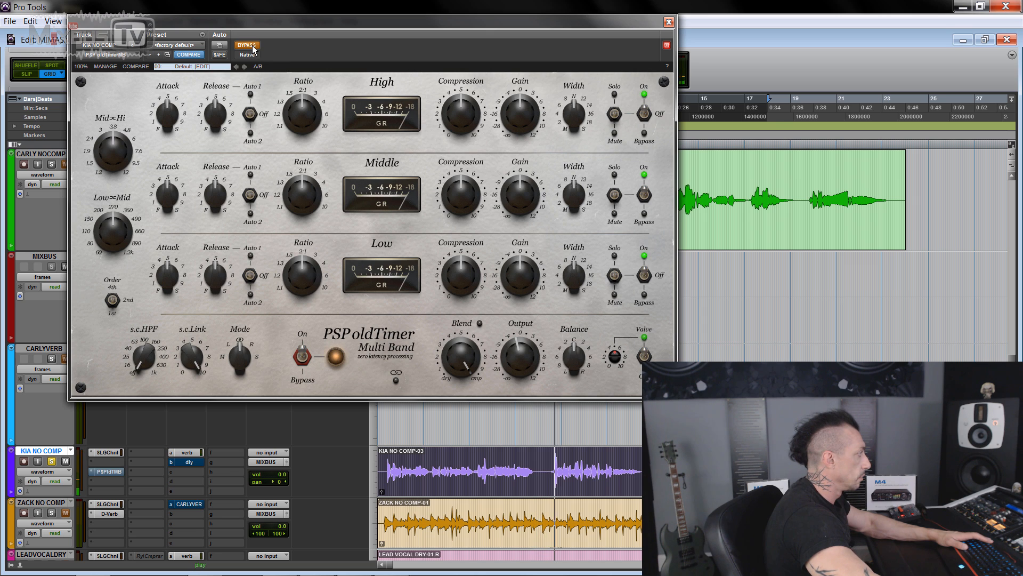
{"action": "left_click", "coordinate": [247, 46]}
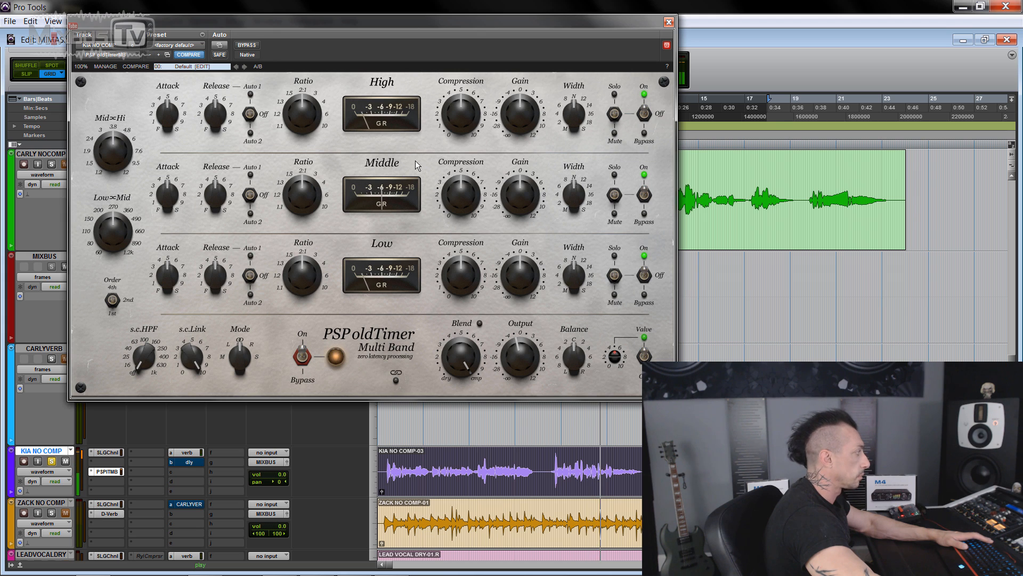
{"action": "mouse_move", "coordinate": [446, 185]}
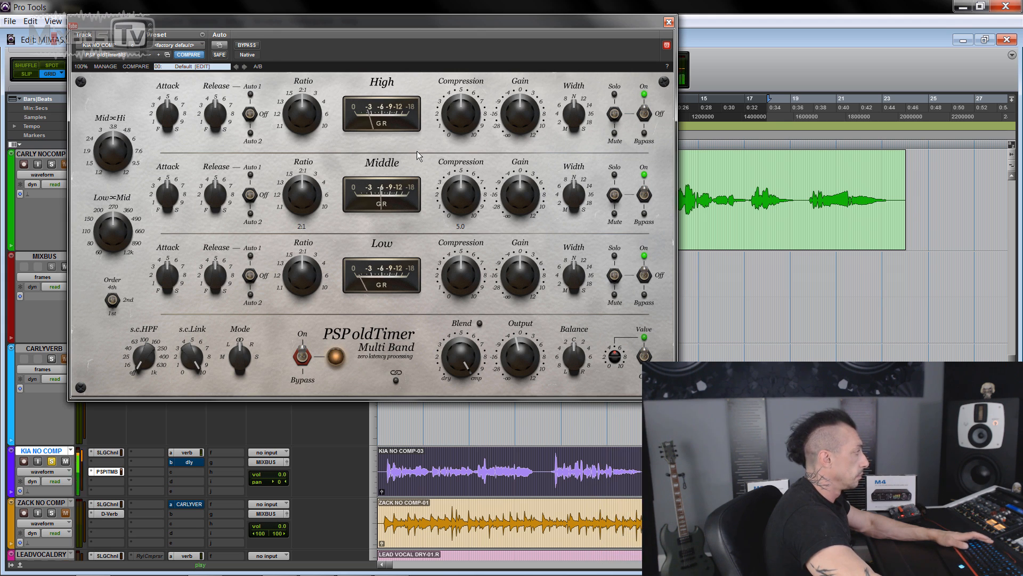
{"action": "left_click", "coordinate": [245, 46]}
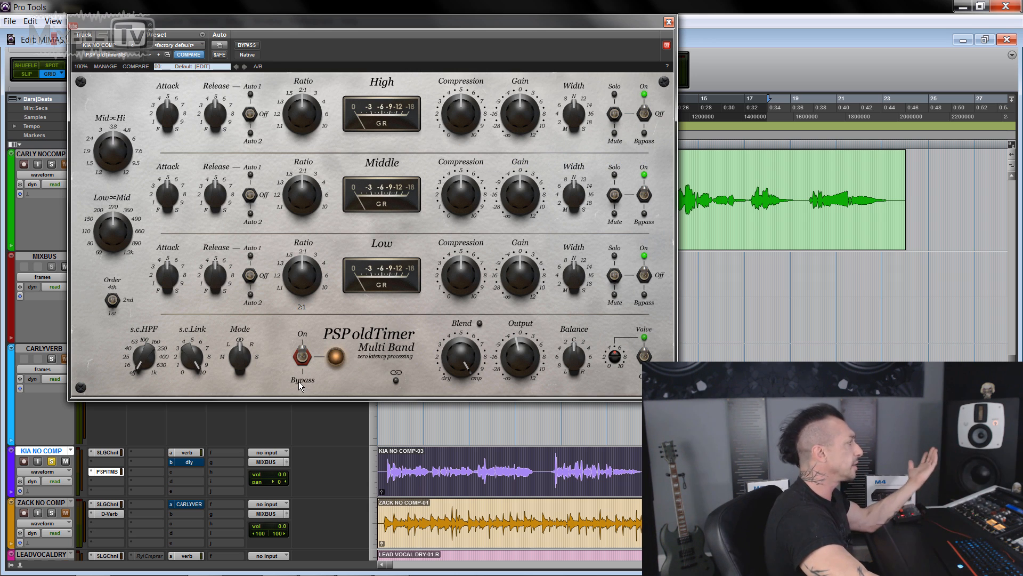
Load preset 29 JK Leveler and, during playback, set the Low band's ratio to 10:1 and compression to about 8.
{"action": "left_click", "coordinate": [189, 68]}
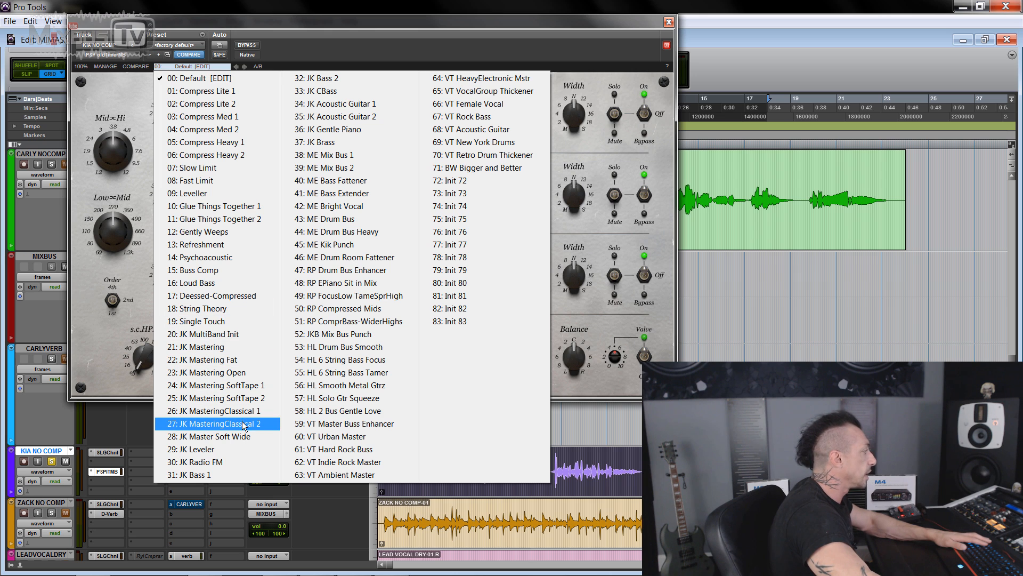
{"action": "left_click", "coordinate": [232, 451]}
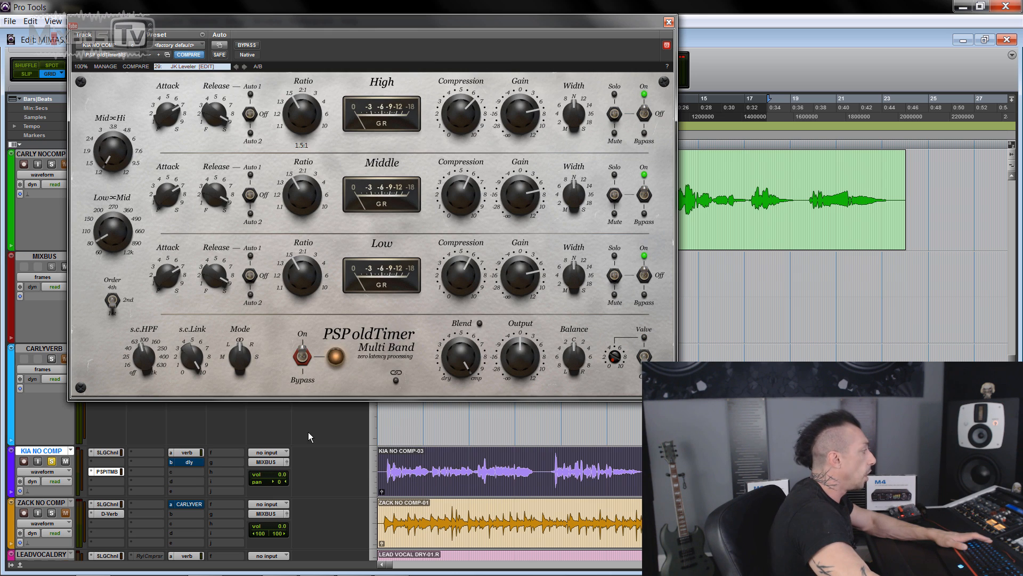
{"action": "key", "text": "space"}
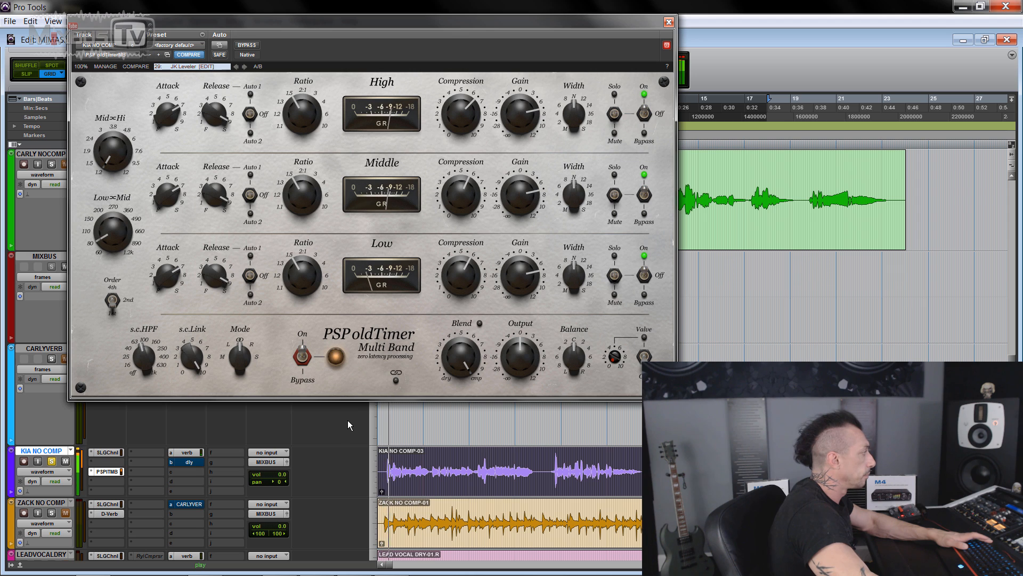
{"action": "mouse_move", "coordinate": [302, 288]}
{"action": "left_click_drag", "start_coordinate": [308, 207], "coordinate": [310, 182]}
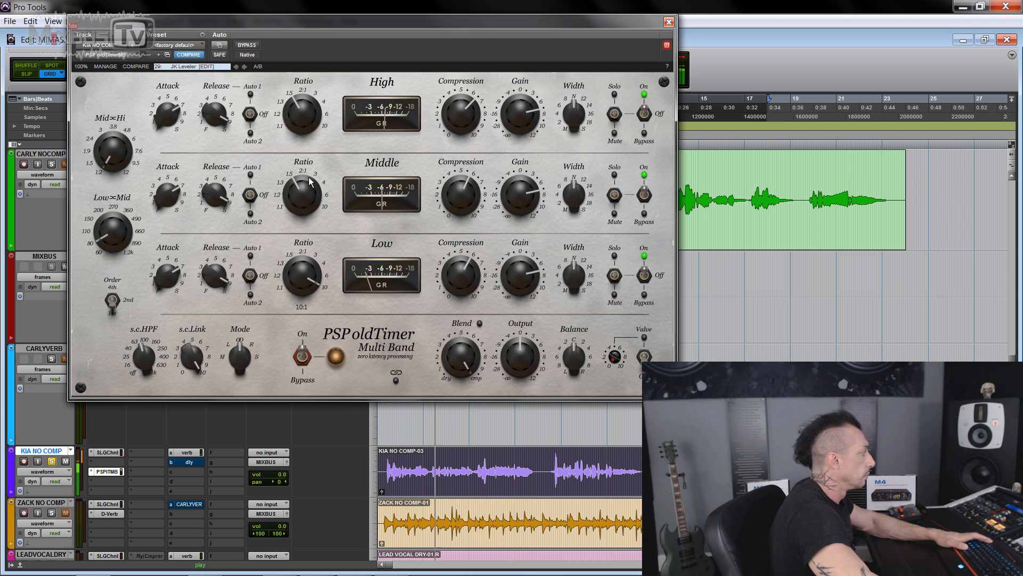
{"action": "left_click_drag", "start_coordinate": [461, 302], "coordinate": [460, 267]}
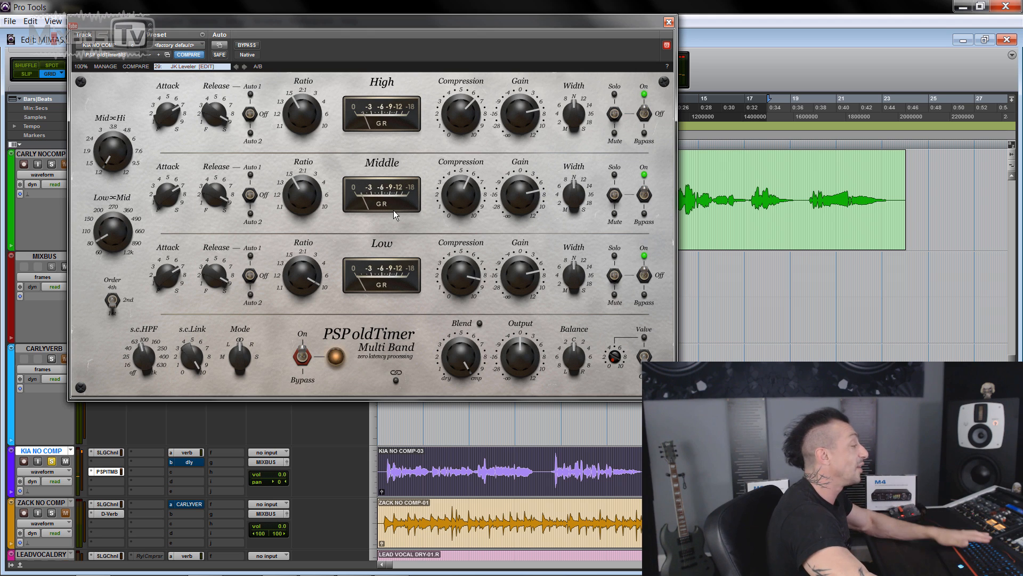
Set the release to 1 on the High and Middle bands and 5 on the Low band, and audition the track.
{"action": "left_click_drag", "start_coordinate": [215, 114], "coordinate": [215, 157]}
{"action": "left_click_drag", "start_coordinate": [215, 195], "coordinate": [214, 238]}
{"action": "left_click_drag", "start_coordinate": [215, 275], "coordinate": [213, 238]}
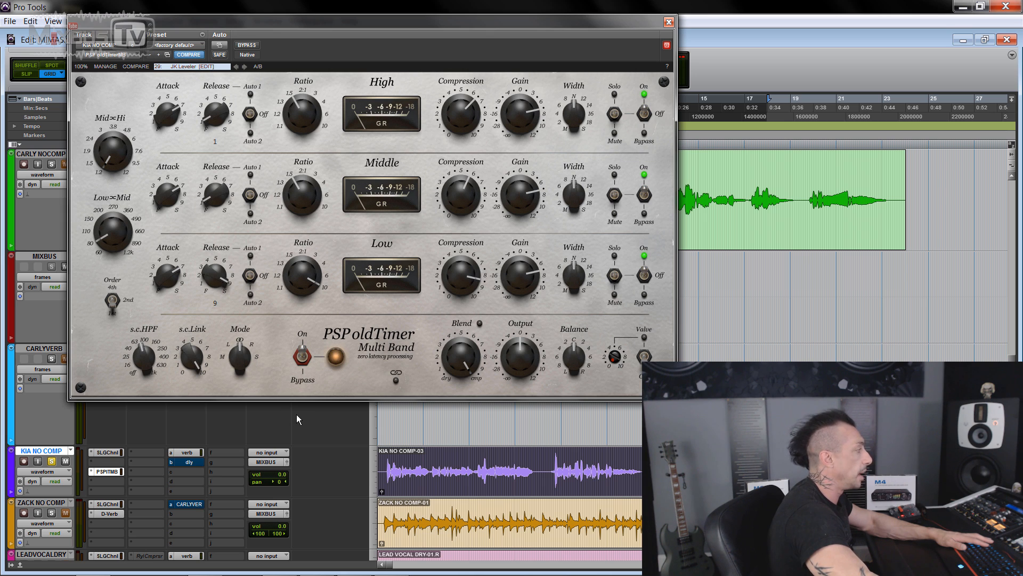
{"action": "key", "text": "space"}
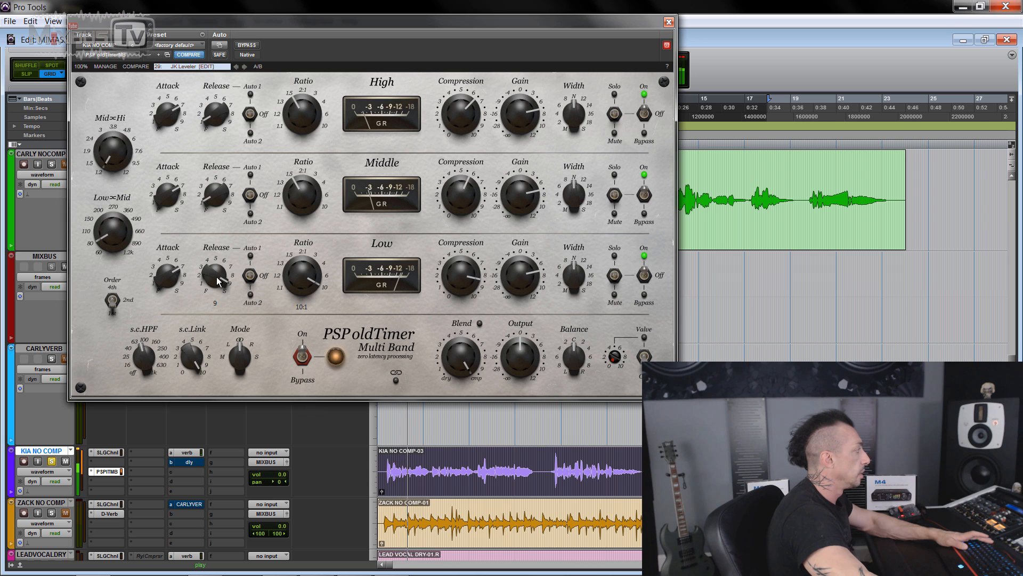
{"action": "left_click_drag", "start_coordinate": [219, 272], "coordinate": [216, 348]}
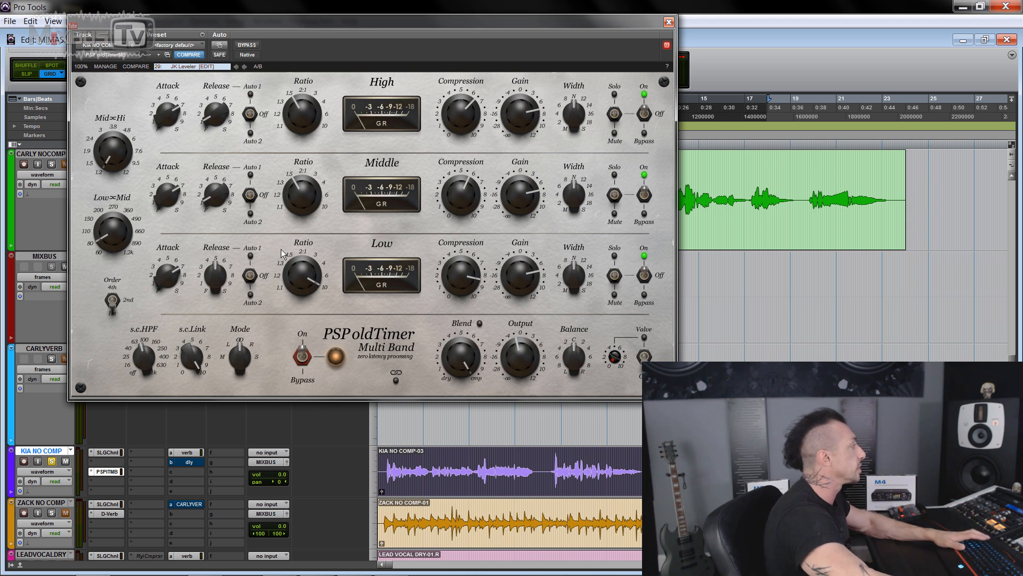
Remove PSP oldTimerMB from the purple track, insert it on the soloed orange track and compare it with bypass during playback.
{"action": "left_click", "coordinate": [670, 24]}
{"action": "left_click", "coordinate": [96, 472]}
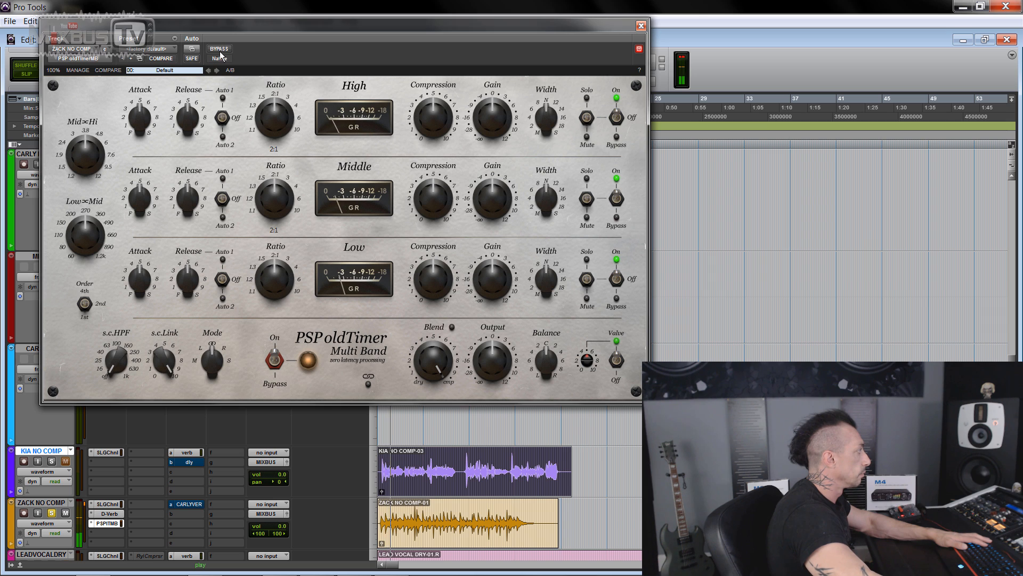
{"action": "left_click", "coordinate": [220, 50]}
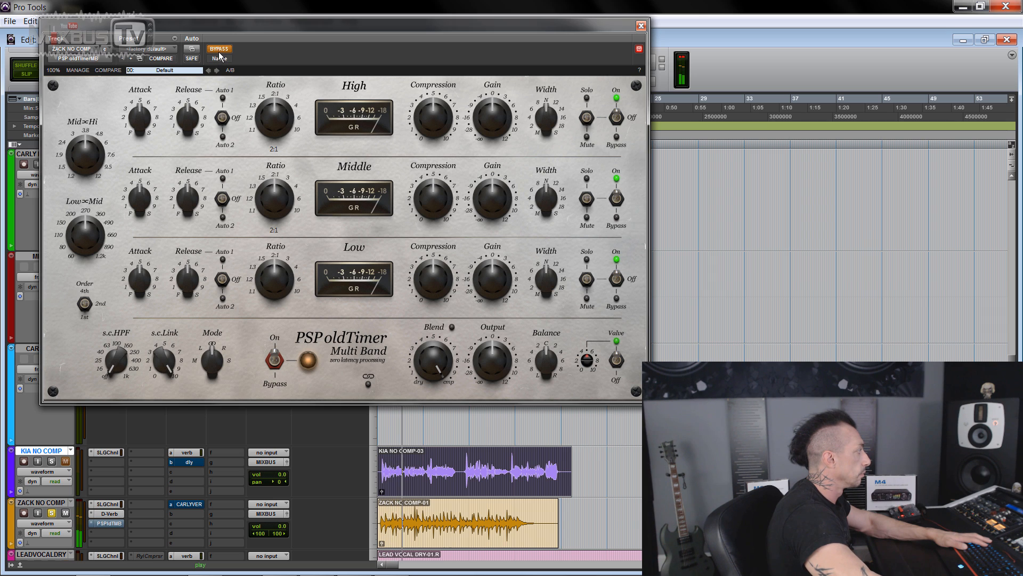
{"action": "left_click", "coordinate": [219, 50]}
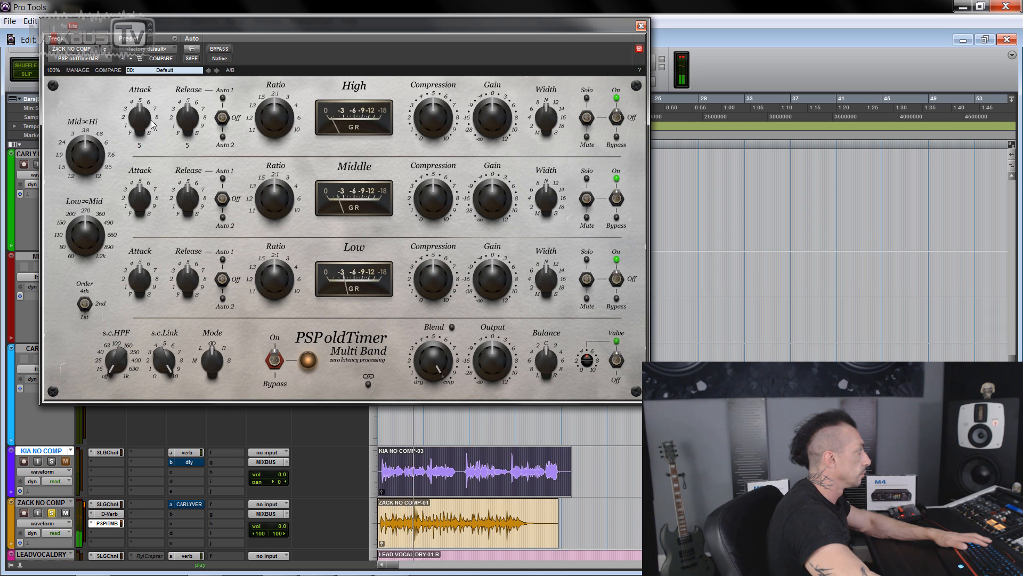
Try new attack settings on the High and Middle bands, and load presets JK Acoustic Guitar 1 and JK Acoustic Guitar 2 in turn.
{"action": "left_click_drag", "start_coordinate": [142, 82], "coordinate": [145, 88]}
{"action": "left_click_drag", "start_coordinate": [145, 200], "coordinate": [147, 193]}
{"action": "left_click", "coordinate": [153, 71]}
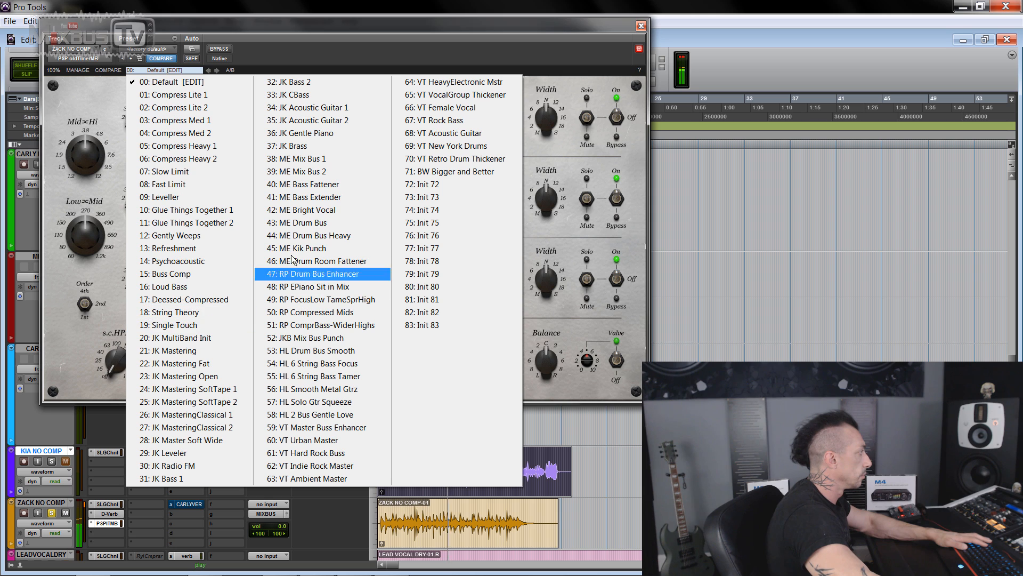
{"action": "left_click", "coordinate": [310, 112]}
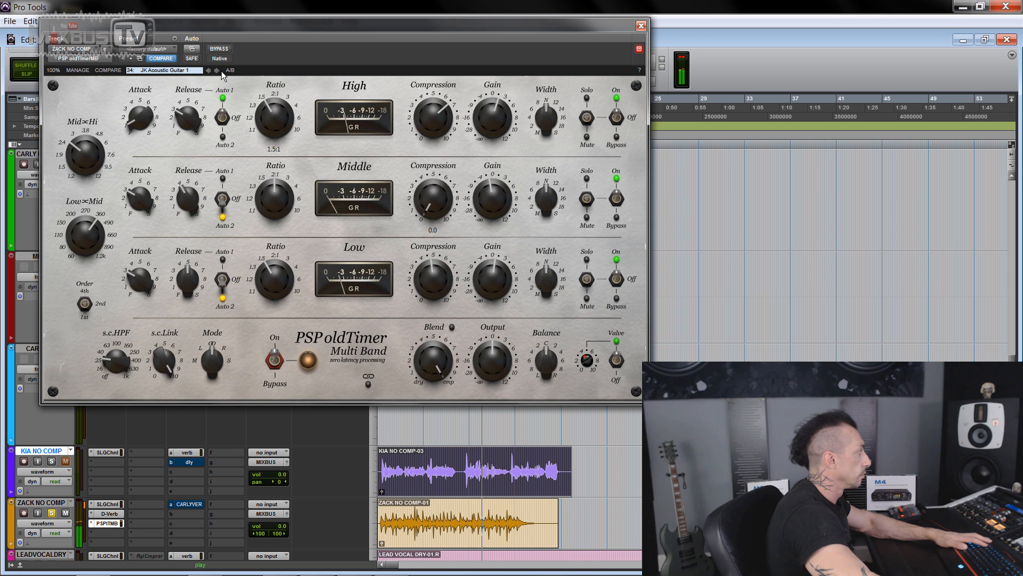
{"action": "left_click", "coordinate": [217, 71]}
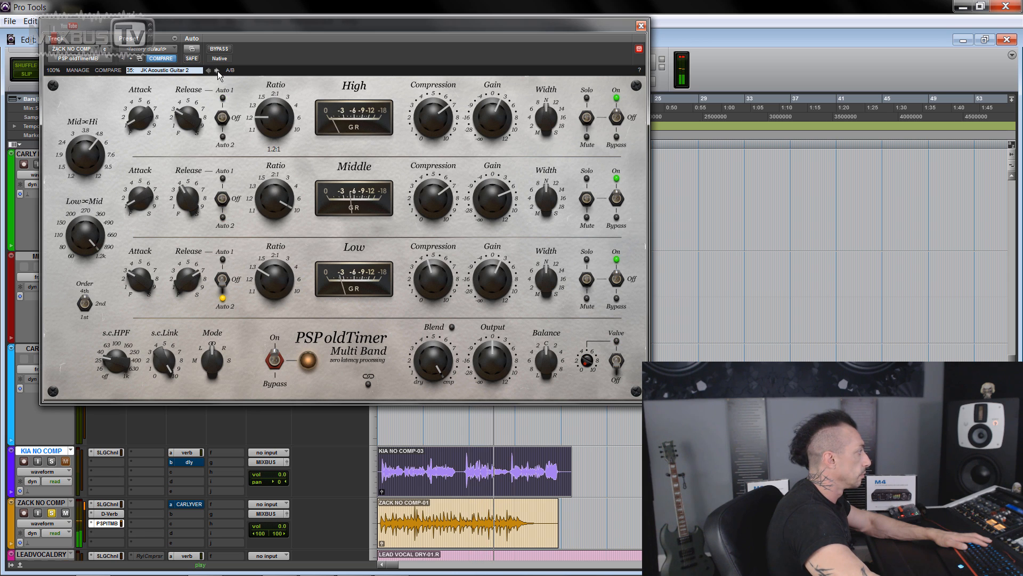
Compare the JK Acoustic Guitar 2 preset with the bypassed signal during playback.
{"action": "left_click", "coordinate": [220, 50]}
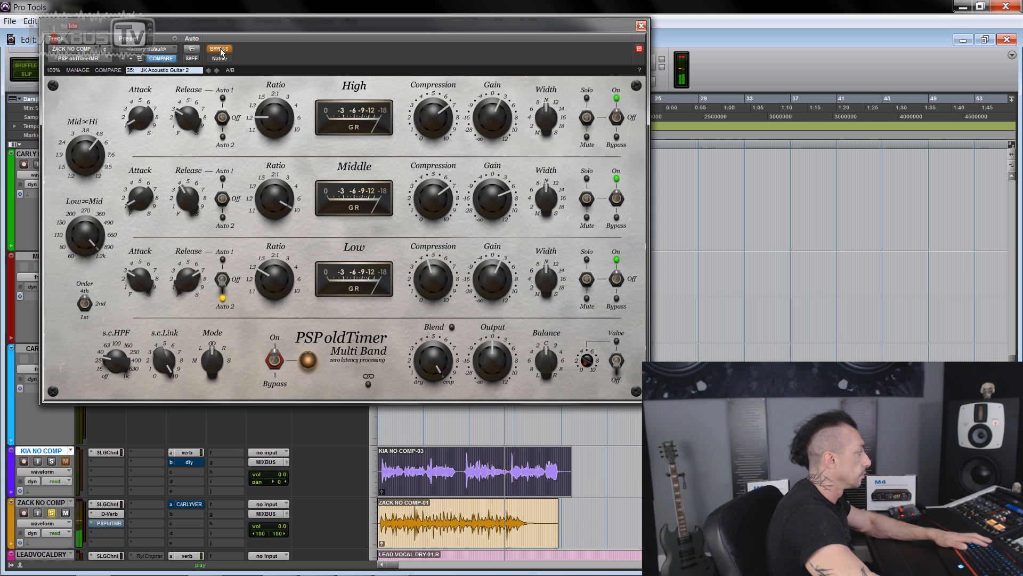
{"action": "left_click", "coordinate": [220, 49]}
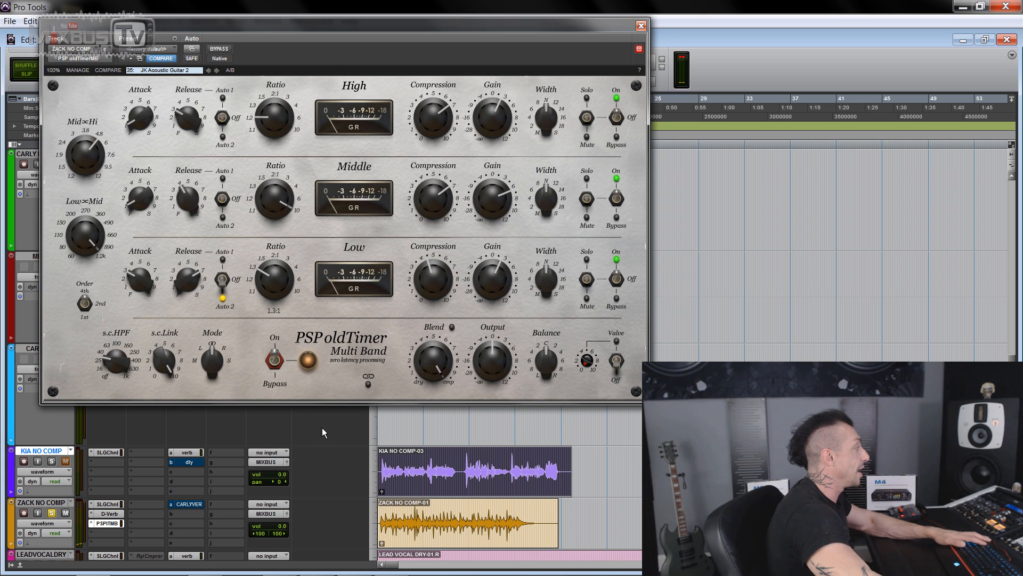
{"action": "key", "text": "space"}
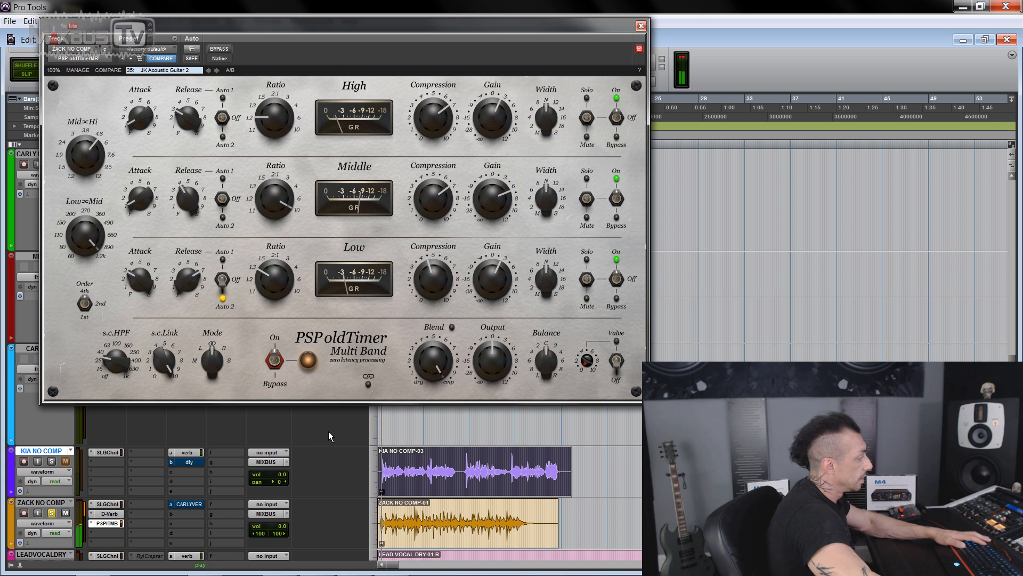
{"action": "left_click", "coordinate": [219, 49]}
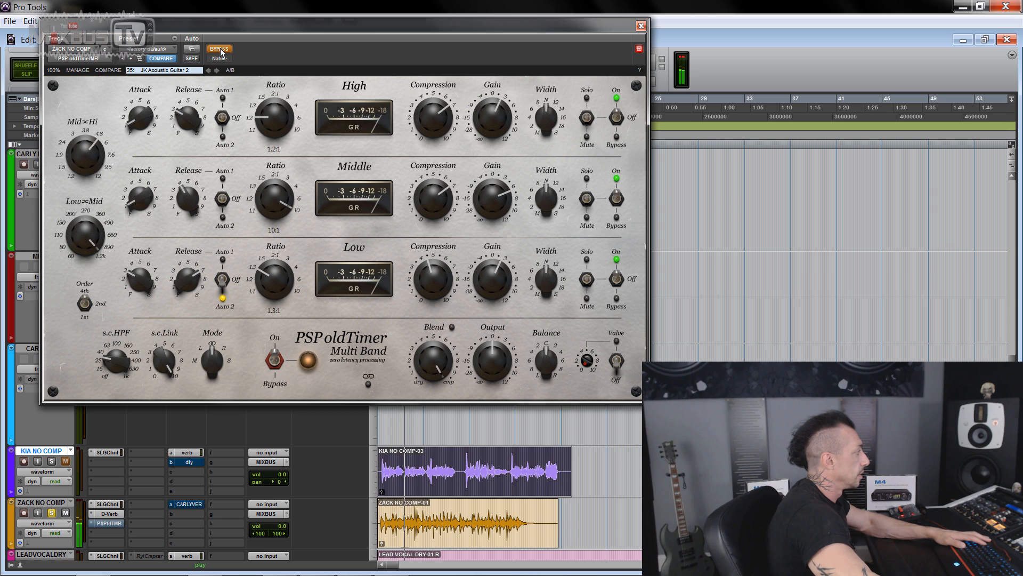
{"action": "left_click", "coordinate": [219, 49]}
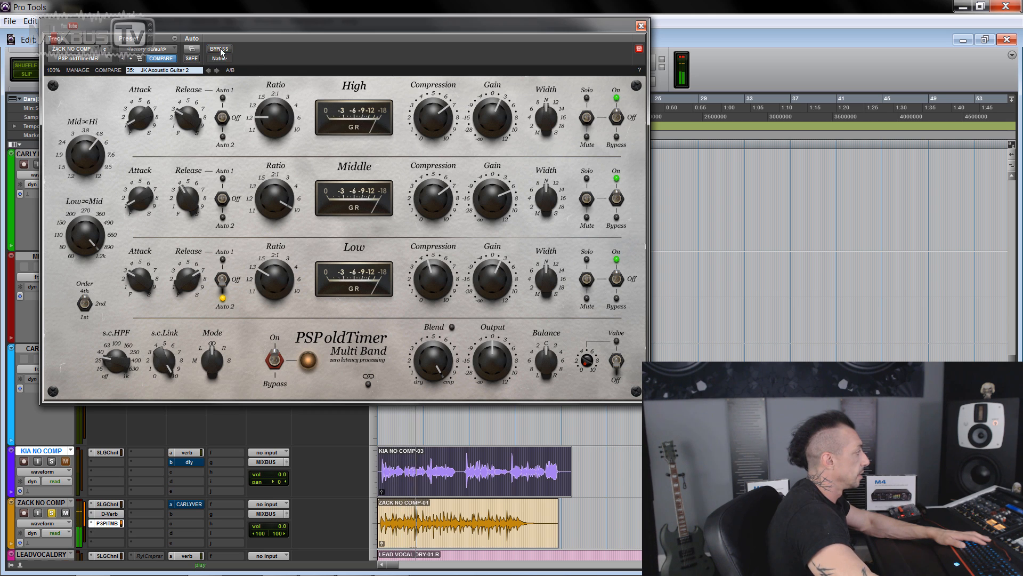
Try the different crossover filter orders, finish on 1st order and toggle playback.
{"action": "left_click", "coordinate": [85, 304]}
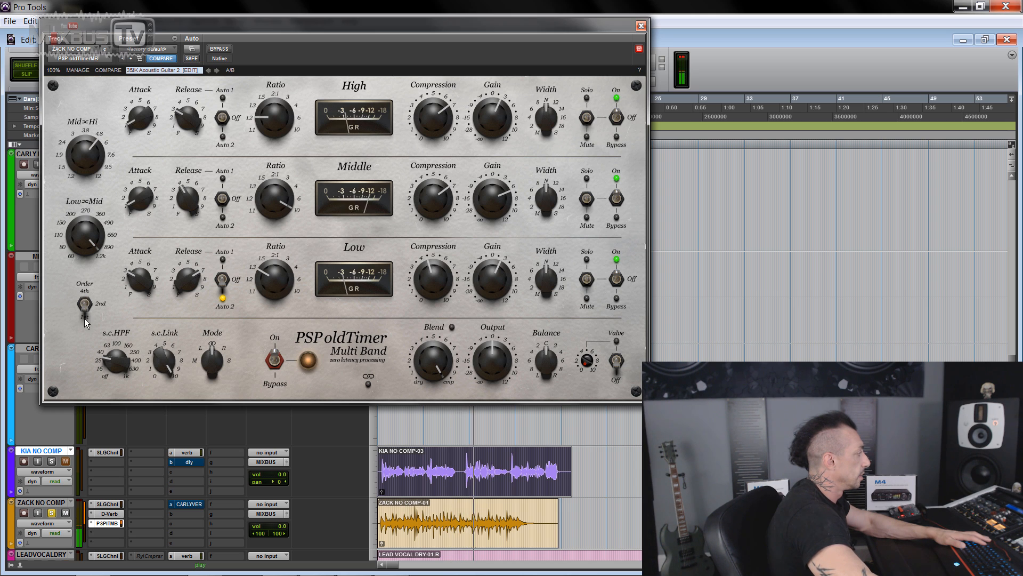
{"action": "left_click", "coordinate": [85, 305]}
{"action": "left_click", "coordinate": [86, 301]}
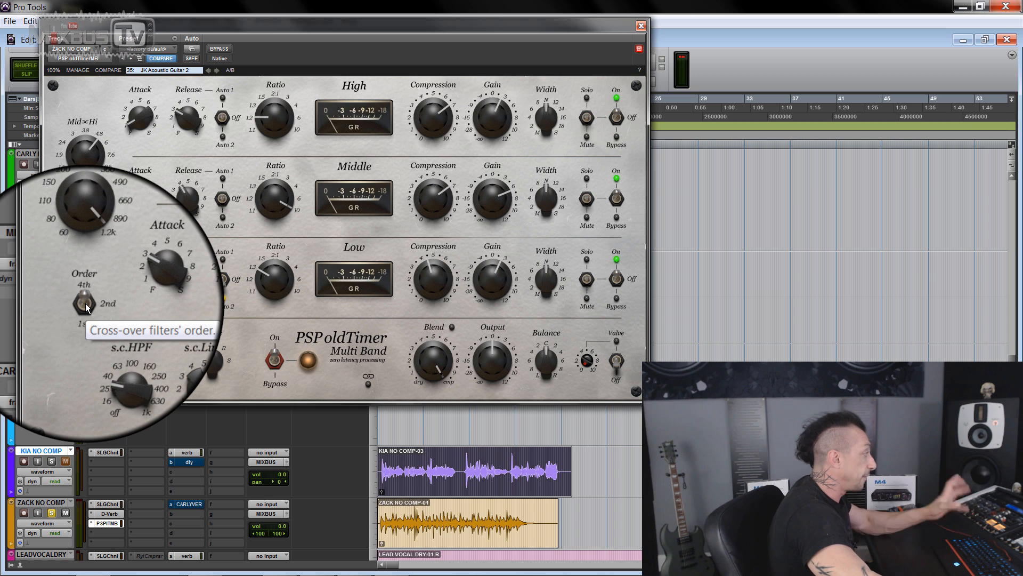
{"action": "left_click", "coordinate": [86, 303]}
{"action": "left_click", "coordinate": [86, 317]}
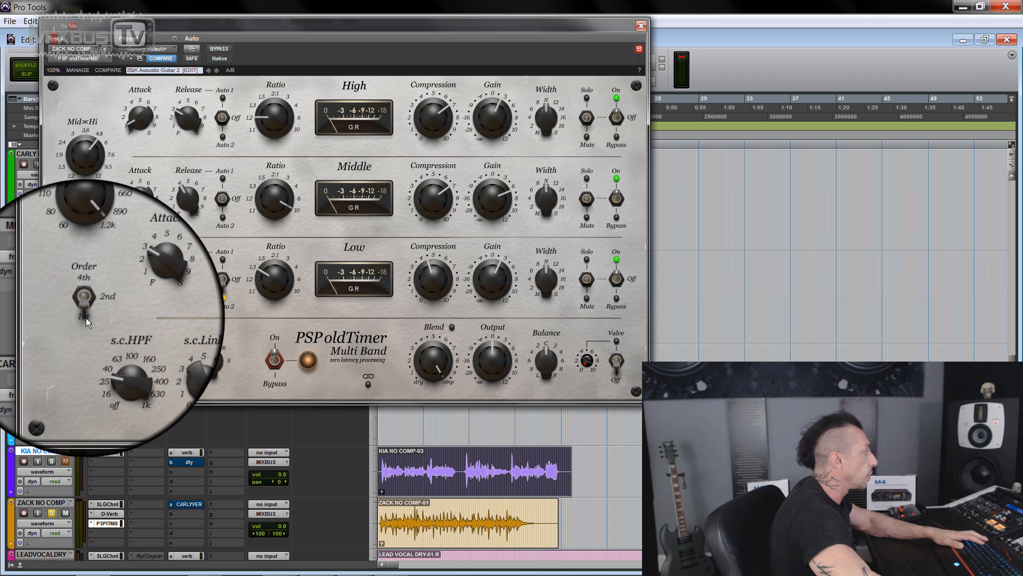
{"action": "key", "text": "space"}
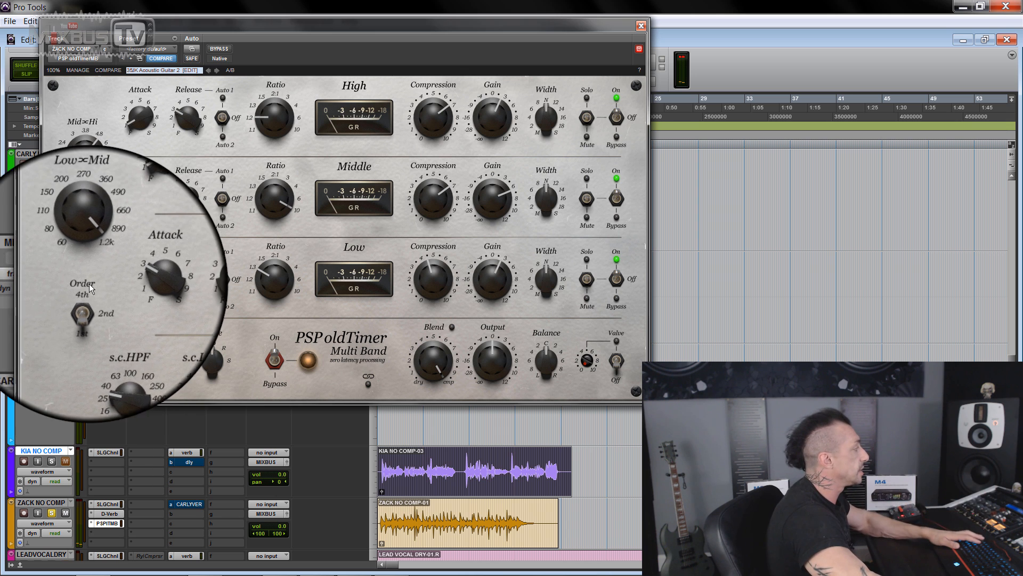
{"action": "mouse_move", "coordinate": [91, 263]}
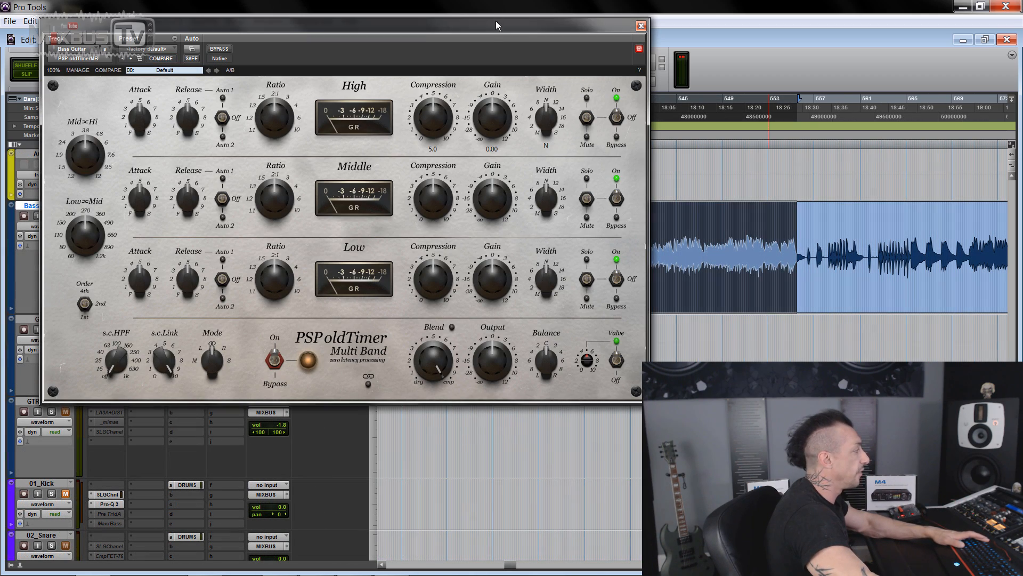
Load preset 67 VT Rock Bass on the Bass Guitar track and lower the output to about -1.6 during playback.
{"action": "scroll", "coordinate": [340, 426], "scroll_direction": "up", "scroll_amount": 5}
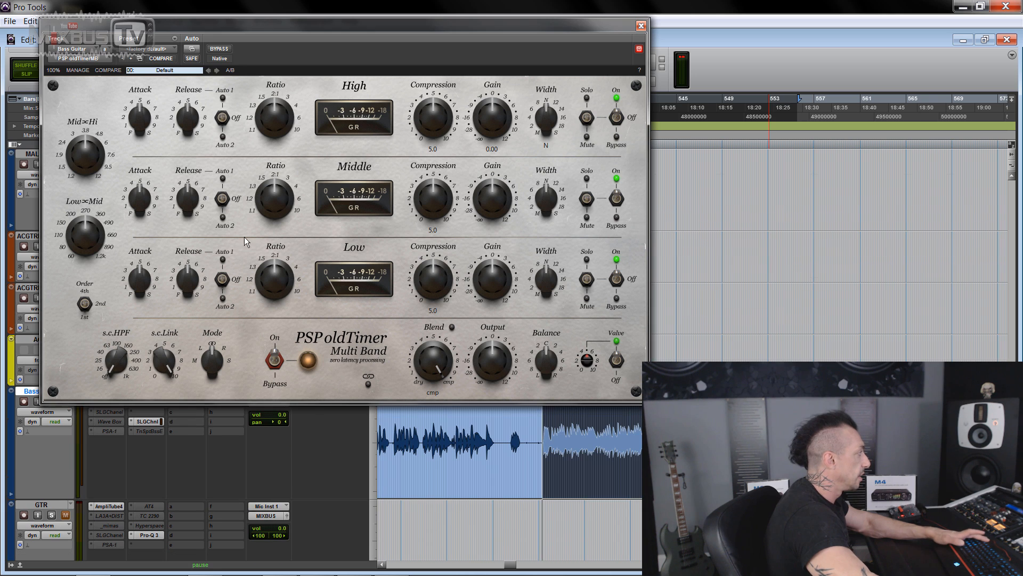
{"action": "left_click", "coordinate": [164, 70]}
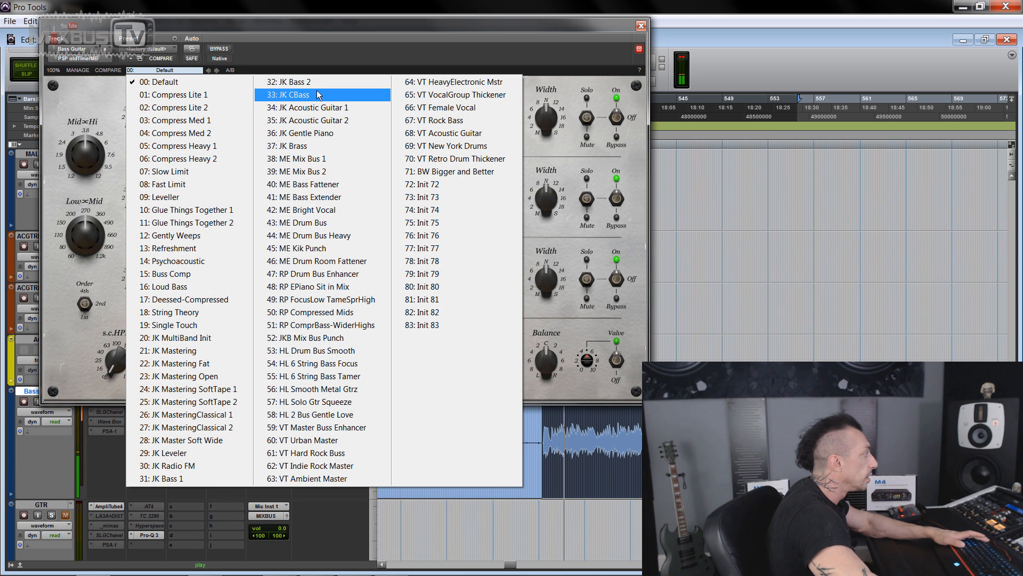
{"action": "left_click", "coordinate": [433, 120]}
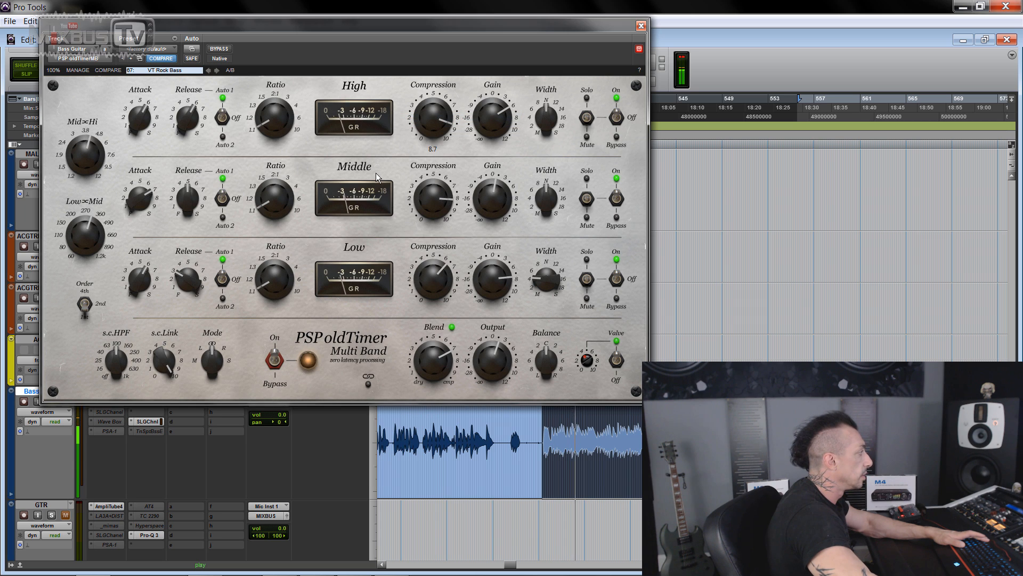
{"action": "left_click_drag", "start_coordinate": [492, 356], "coordinate": [492, 371]}
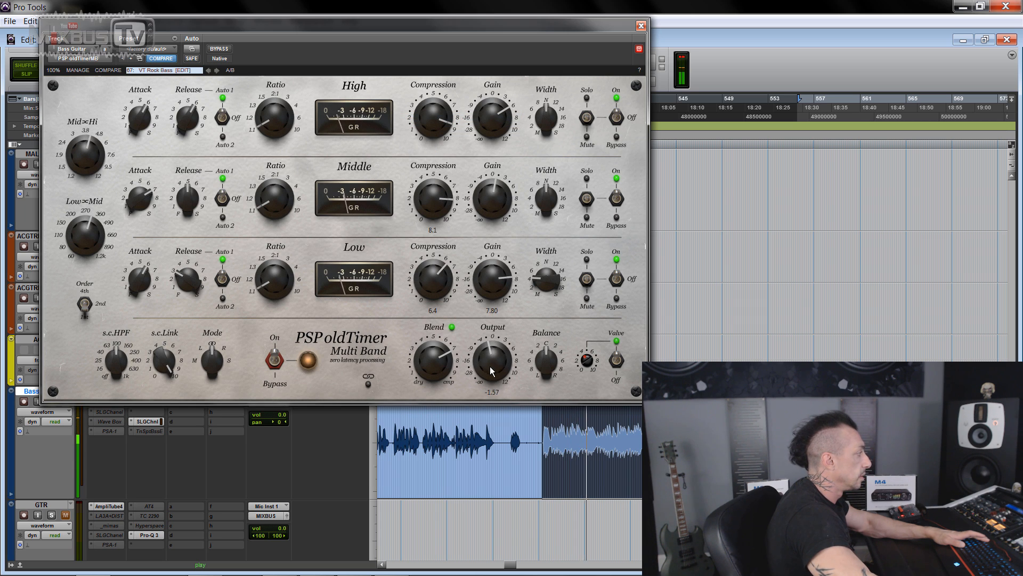
Compare the compressed bass guitar with bypass during playback and close the plug-in window.
{"action": "left_click", "coordinate": [220, 49]}
{"action": "left_click", "coordinate": [220, 49]}
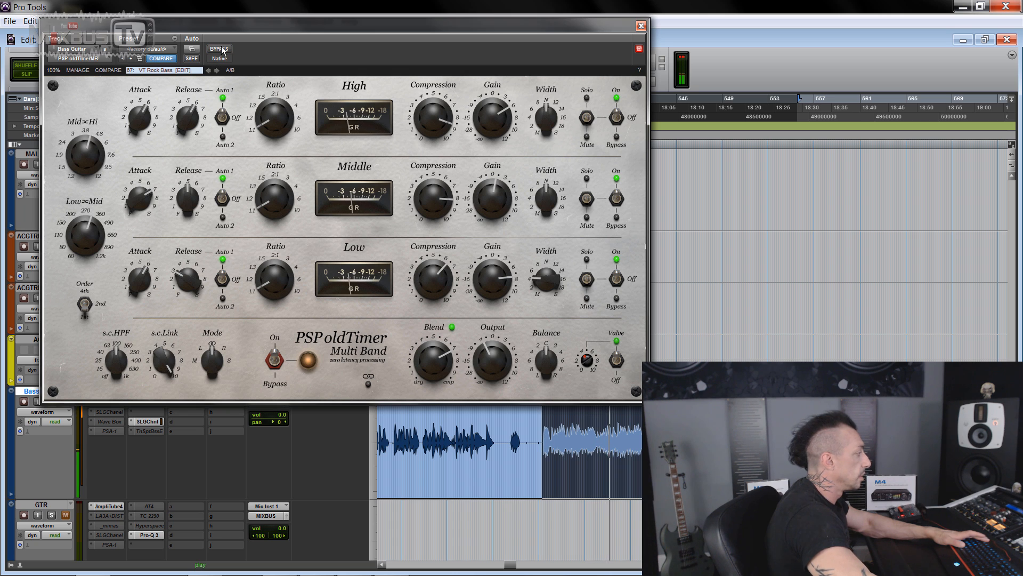
{"action": "left_click", "coordinate": [220, 49]}
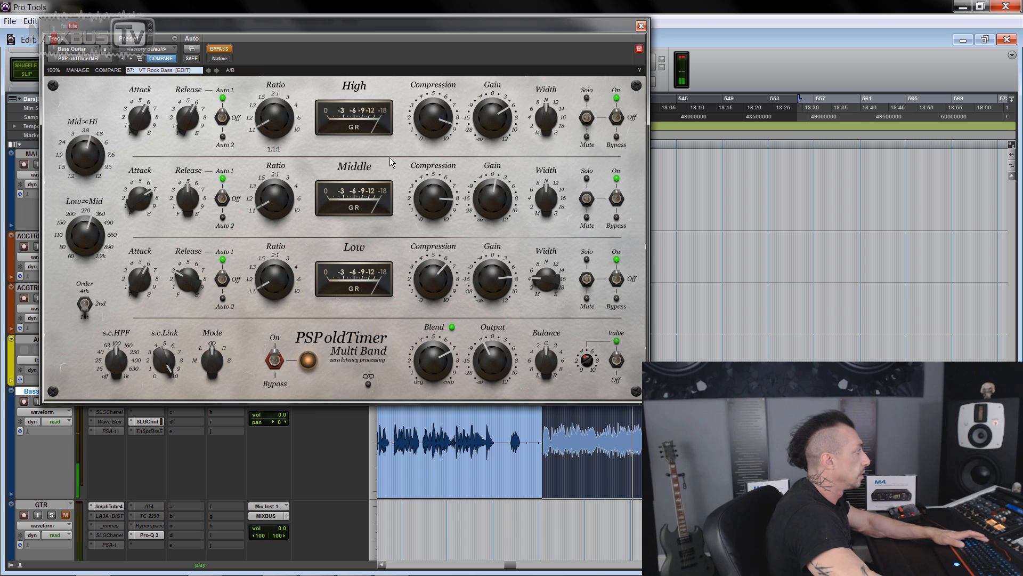
{"action": "left_click", "coordinate": [220, 50]}
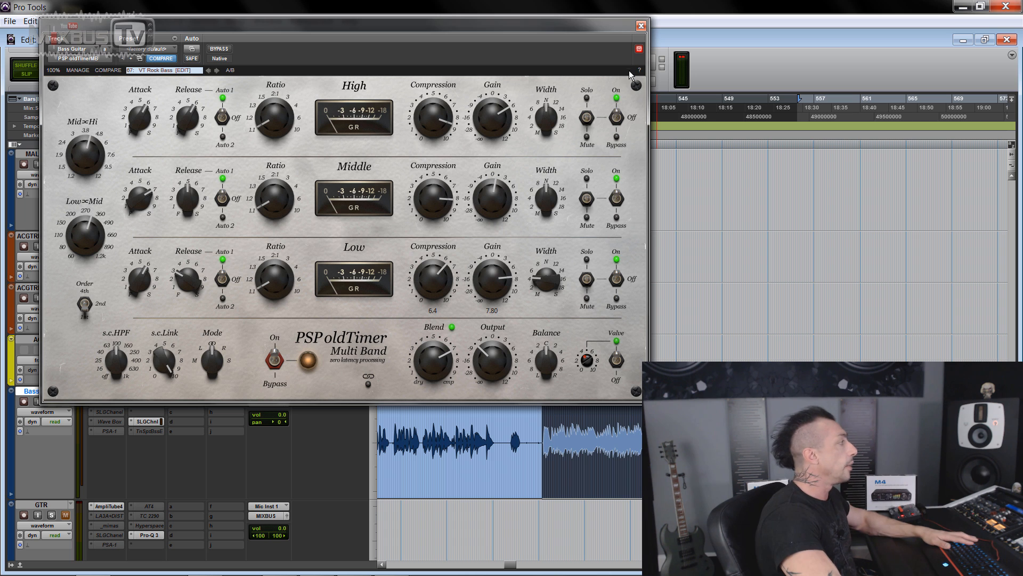
{"action": "left_click", "coordinate": [641, 26]}
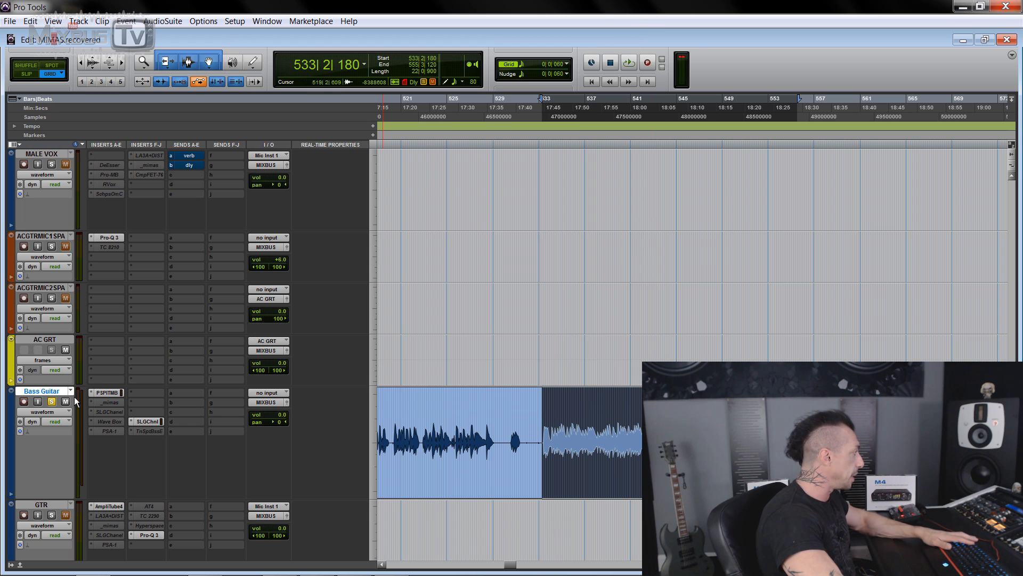
On the MIXBUS track, using preset 24 JK Mastering SoftTape 1, set the Low/Mid crossover to 109 and the Mid/Hi crossover to 2223.
{"action": "scroll", "coordinate": [232, 392], "scroll_direction": "down", "scroll_amount": 5}
{"action": "scroll", "coordinate": [251, 363], "scroll_direction": "down", "scroll_amount": 6}
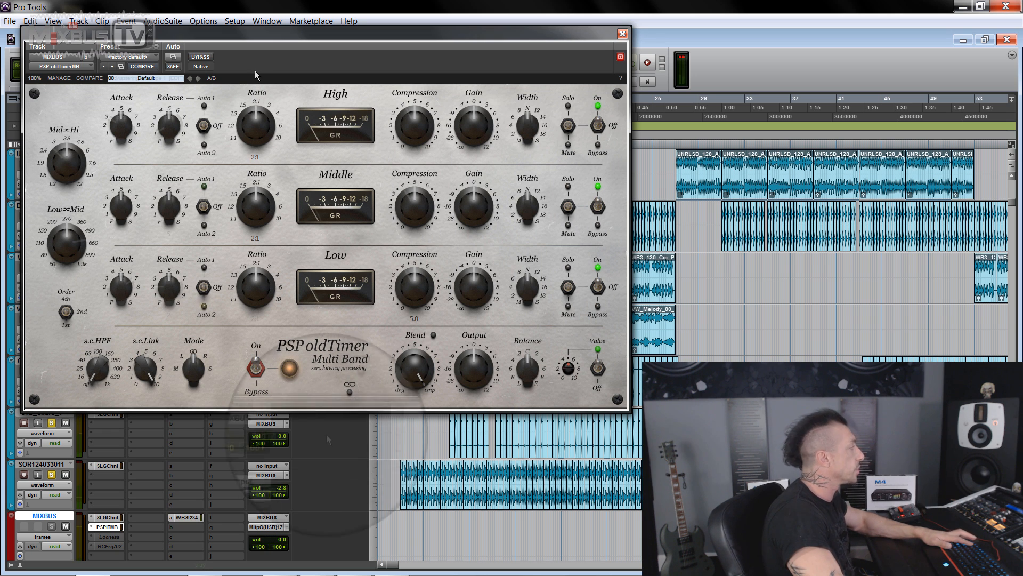
{"action": "mouse_move", "coordinate": [67, 244]}
{"action": "left_mouse_down"}
{"action": "mouse_move", "coordinate": [60, 282]}
{"action": "mouse_move", "coordinate": [62, 236]}
{"action": "mouse_move", "coordinate": [59, 254]}
{"action": "mouse_move", "coordinate": [60, 244]}
{"action": "left_mouse_up"}
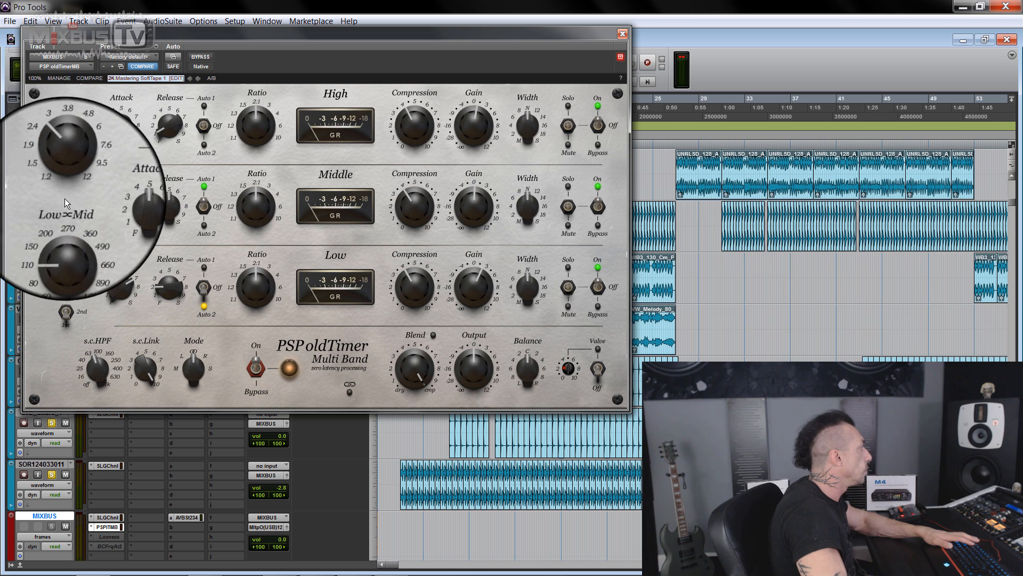
{"action": "left_click_drag", "start_coordinate": [67, 168], "coordinate": [63, 148]}
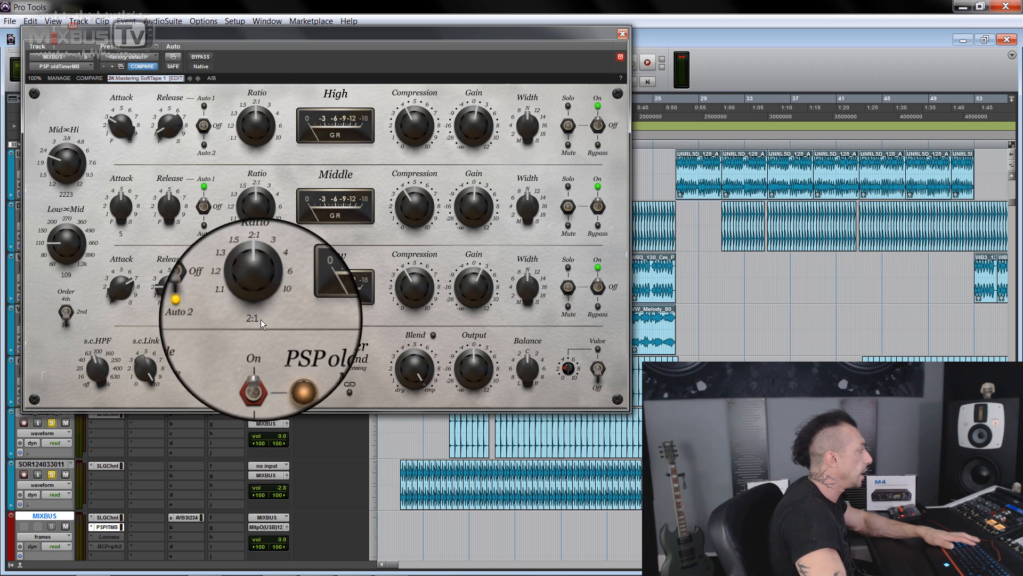
Load preset 00 Default, set all three band ratios to 1.3:1, and play the range from about bar 31 to bar 53.
{"action": "left_click", "coordinate": [141, 80]}
{"action": "left_click", "coordinate": [137, 88]}
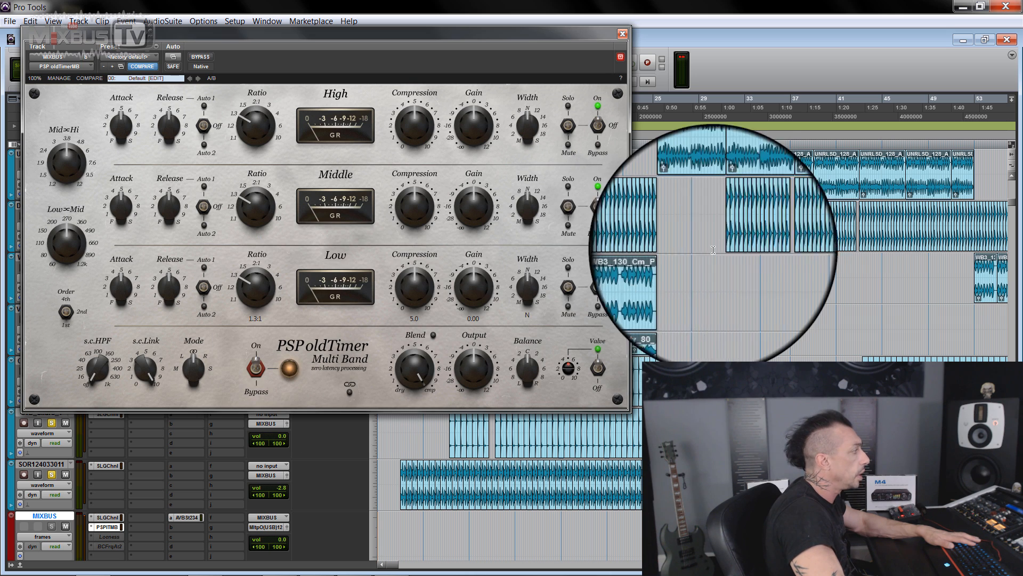
{"action": "left_click_drag", "start_coordinate": [659, 164], "coordinate": [961, 227]}
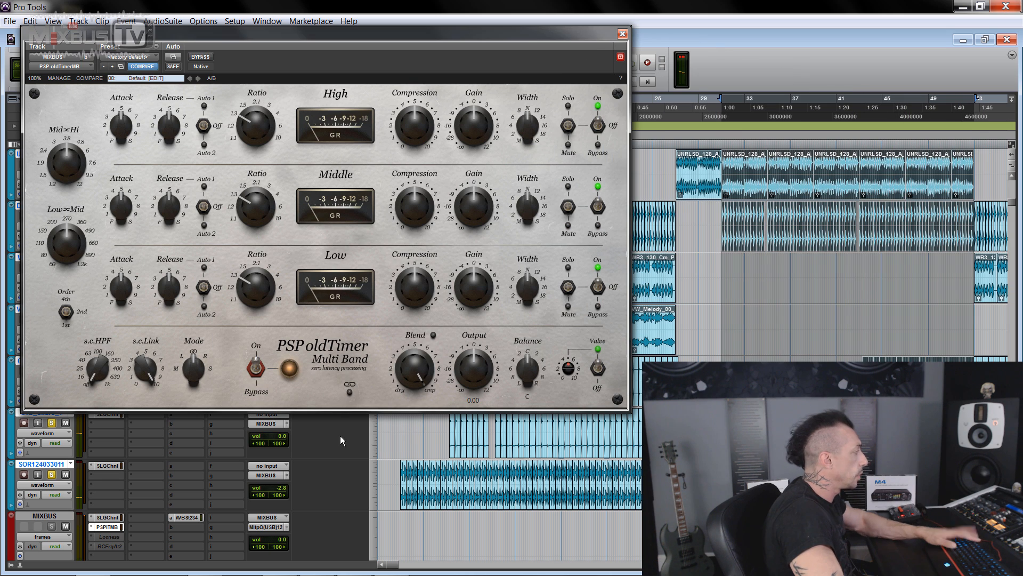
{"action": "key", "text": "space"}
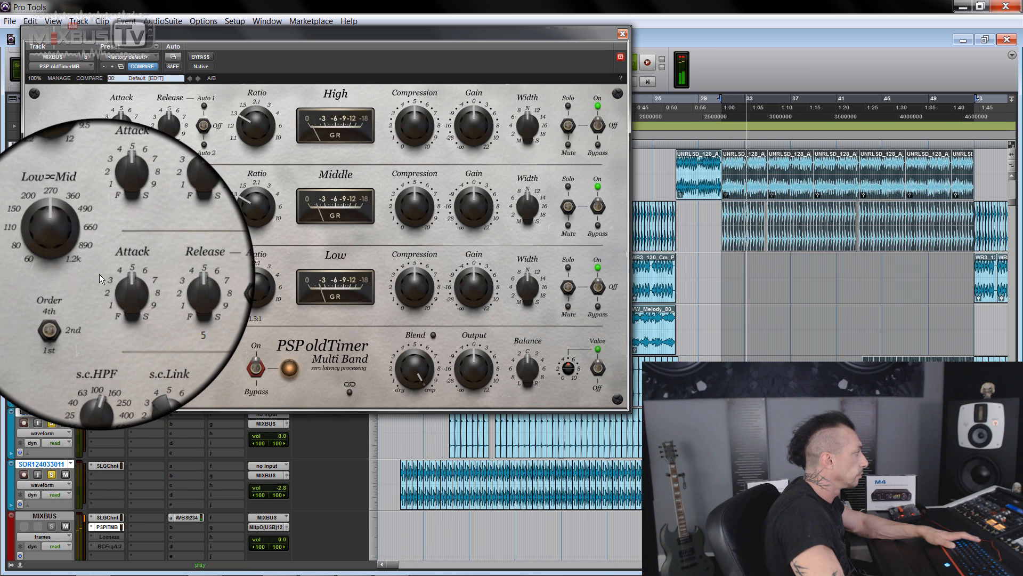
Widen the High and Middle bands to 19.9 and 18.5, and set the Low/Mid crossover to 524, Low ratio to 1.1:1 and Low attack to 7.
{"action": "left_click_drag", "start_coordinate": [535, 216], "coordinate": [539, 65]}
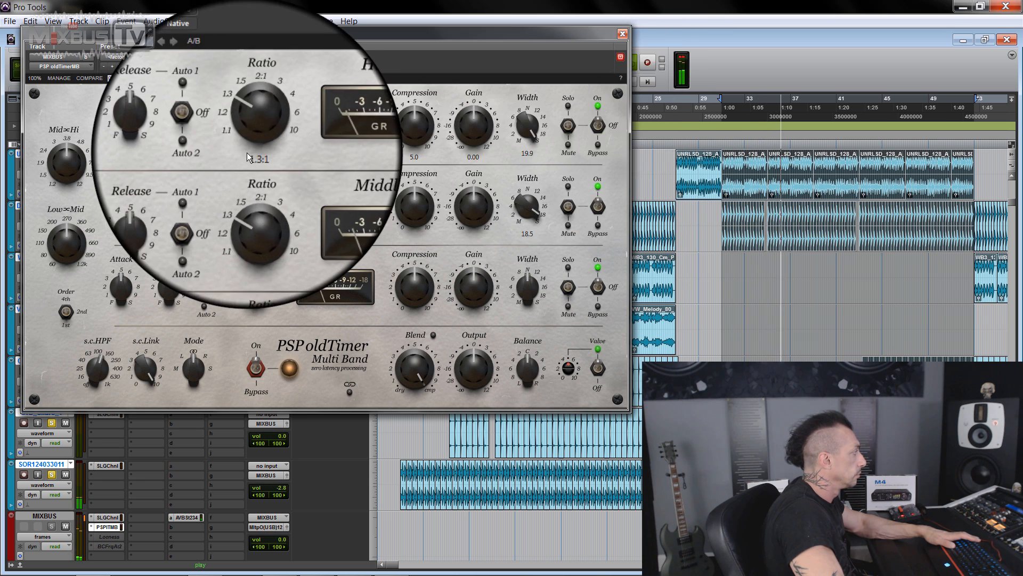
{"action": "left_click_drag", "start_coordinate": [75, 251], "coordinate": [74, 223]}
{"action": "left_click_drag", "start_coordinate": [265, 296], "coordinate": [259, 338]}
{"action": "left_click_drag", "start_coordinate": [133, 278], "coordinate": [133, 256]}
Set the Middle width to 13.5 and the Mid/Hi crossover to about 1.5, and compare the result with bypass.
{"action": "left_click_drag", "start_coordinate": [520, 209], "coordinate": [520, 249]}
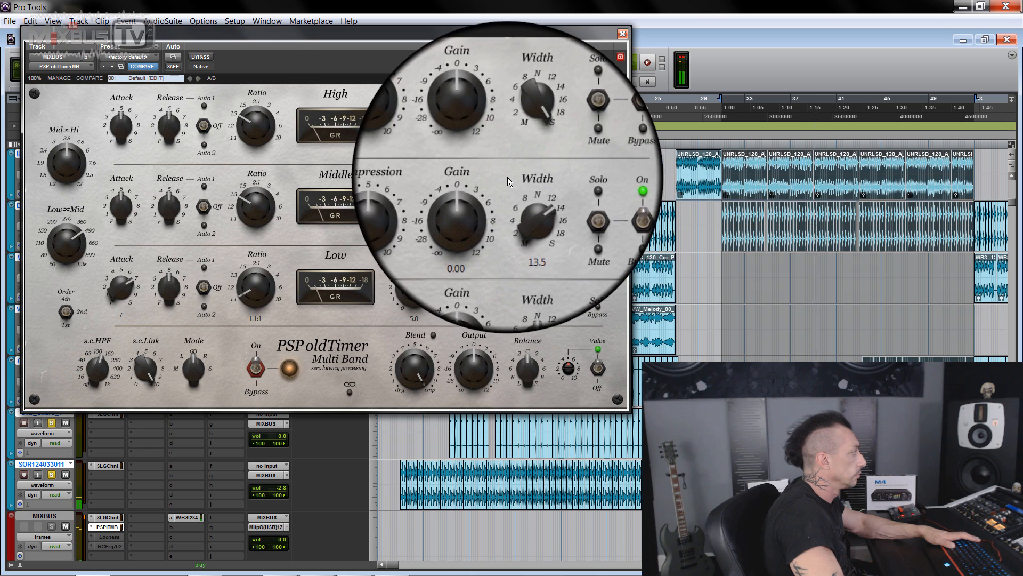
{"action": "left_click_drag", "start_coordinate": [79, 133], "coordinate": [72, 223]}
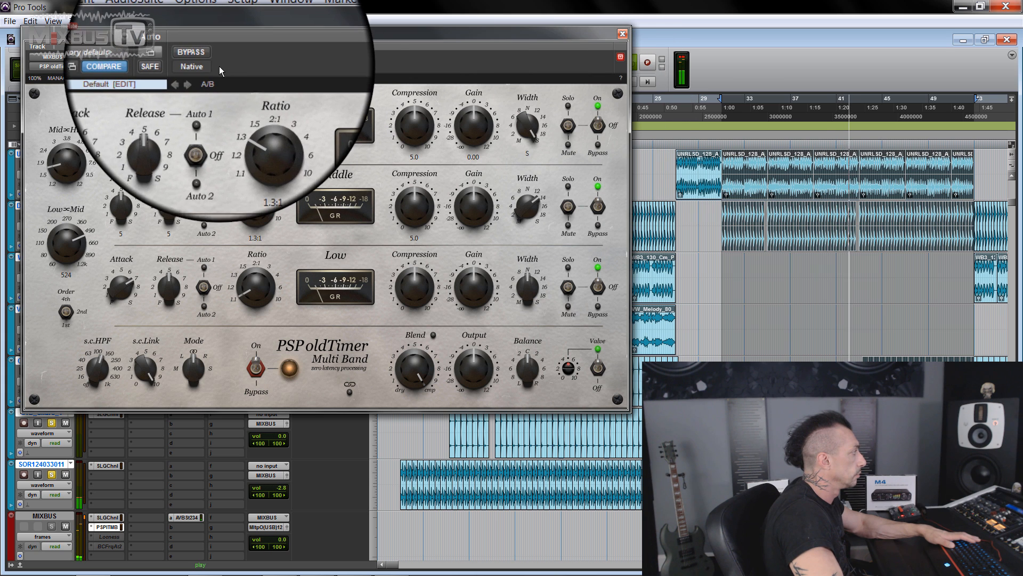
{"action": "left_click", "coordinate": [201, 58]}
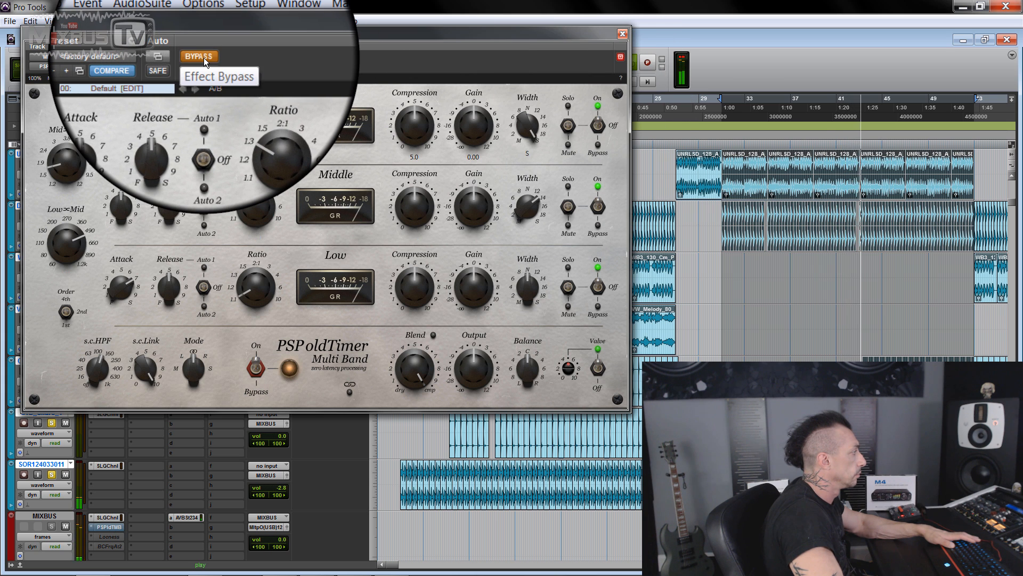
{"action": "left_click", "coordinate": [204, 58]}
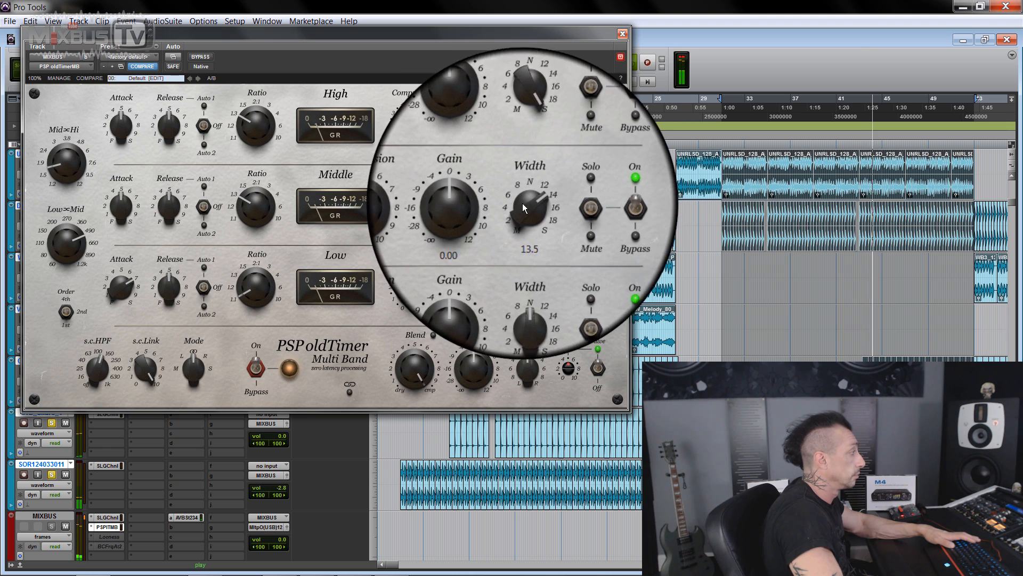
Narrow the Middle and High band widths somewhat and restart playback.
{"action": "left_click_drag", "start_coordinate": [523, 202], "coordinate": [523, 211]}
{"action": "left_click_drag", "start_coordinate": [519, 133], "coordinate": [518, 163]}
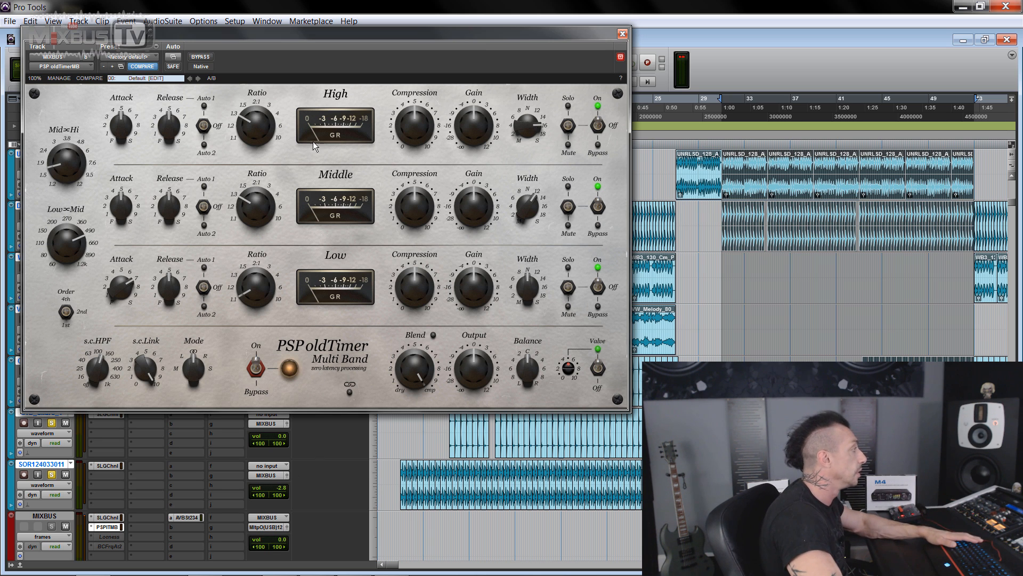
{"action": "key", "text": "space"}
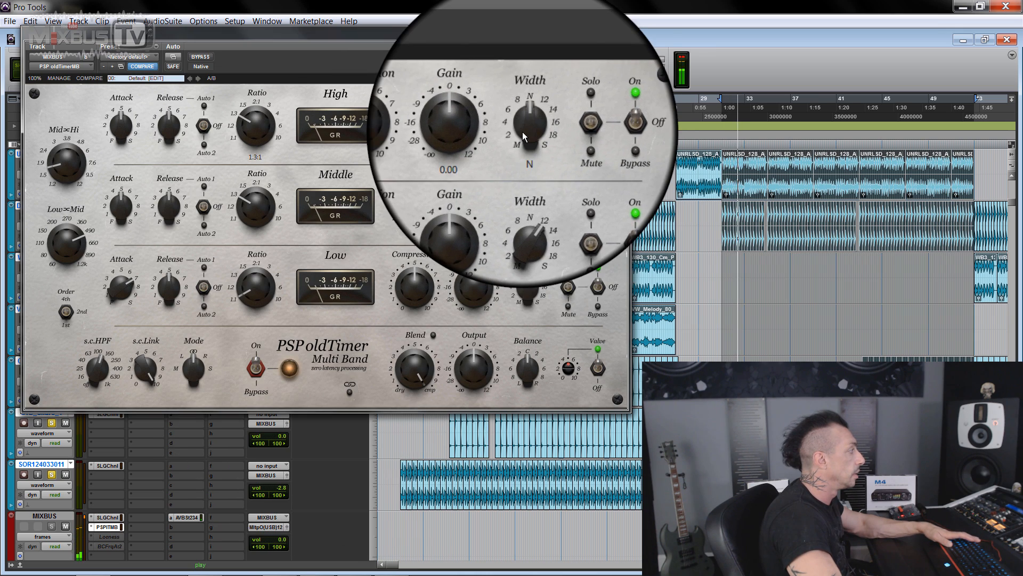
Compare neutral and widened settings on the High and Middle bands, ending with both widths reset to N.
{"action": "left_click", "coordinate": [525, 213], "text": "alt"}
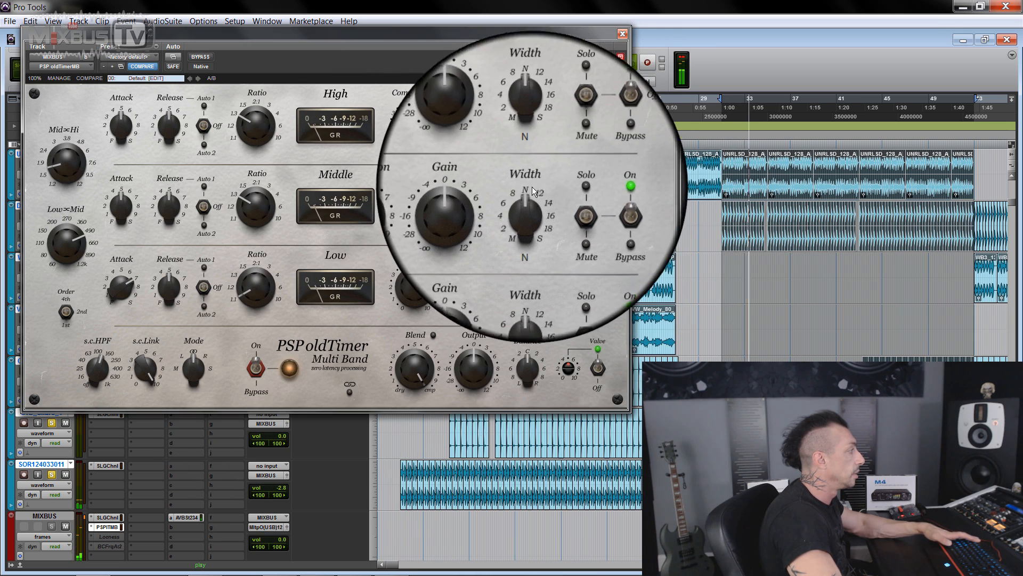
{"action": "left_click_drag", "start_coordinate": [528, 139], "coordinate": [532, 2]}
{"action": "left_click_drag", "start_coordinate": [535, 190], "coordinate": [530, 146]}
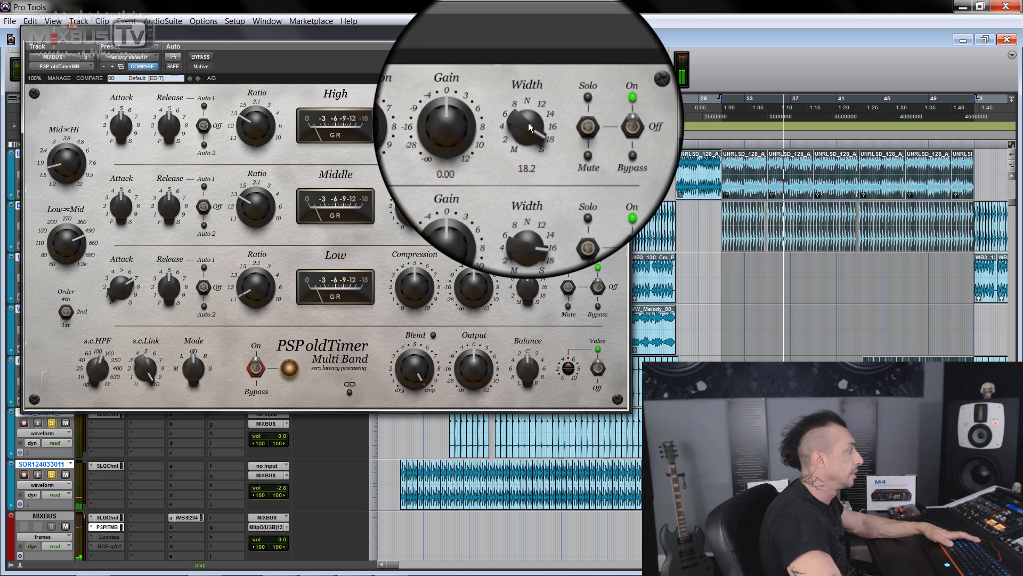
{"action": "left_click", "coordinate": [529, 123], "text": "alt"}
{"action": "left_click", "coordinate": [531, 198], "text": "alt"}
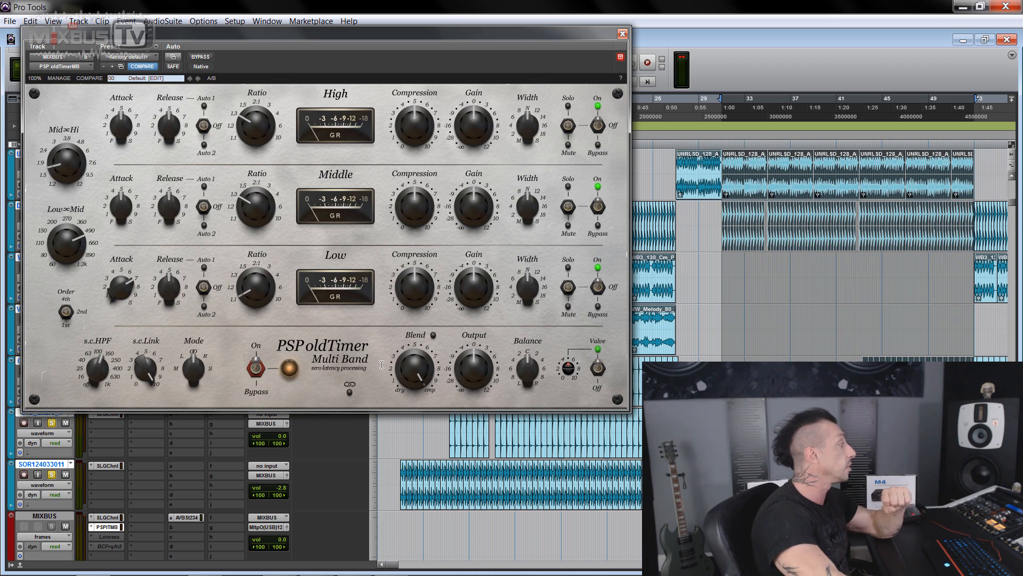
{"action": "scroll", "coordinate": [332, 450], "scroll_direction": "up", "scroll_amount": 10}
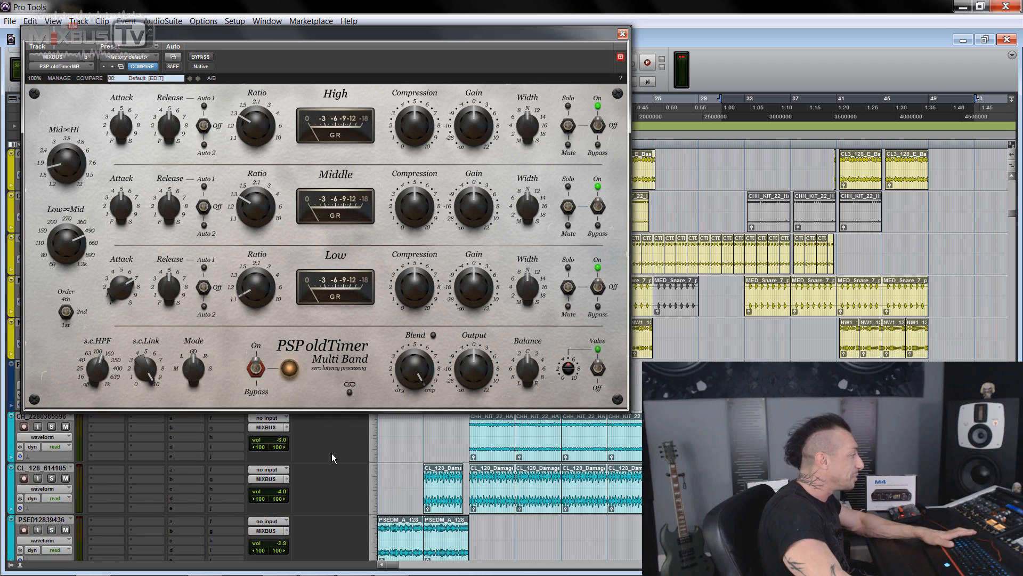
Raise the drum track compressor's output to 12.00 and compare the heavily compressed sound with bypass.
{"action": "scroll", "coordinate": [332, 453], "scroll_direction": "down", "scroll_amount": 4}
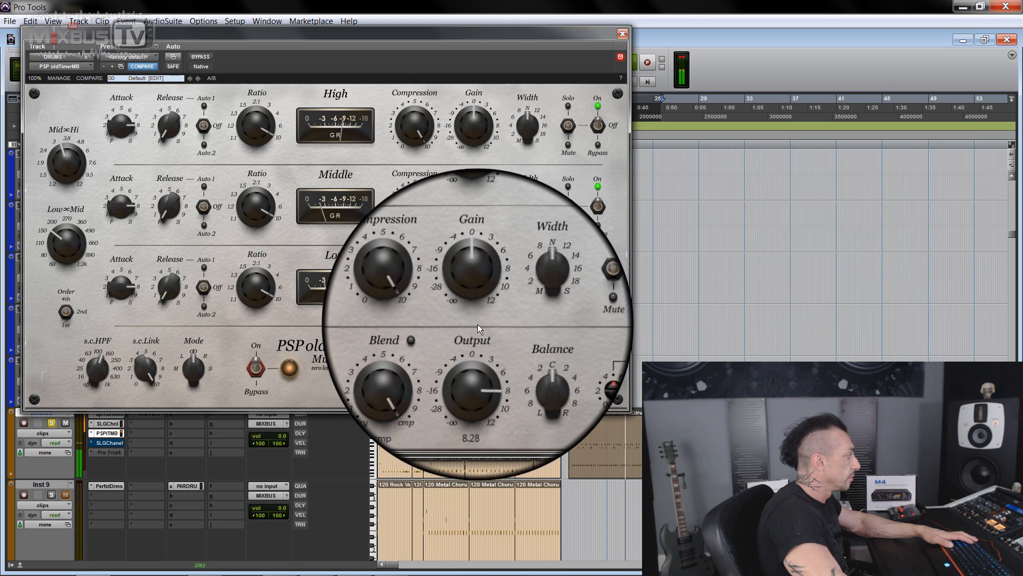
{"action": "left_click_drag", "start_coordinate": [478, 324], "coordinate": [478, 308]}
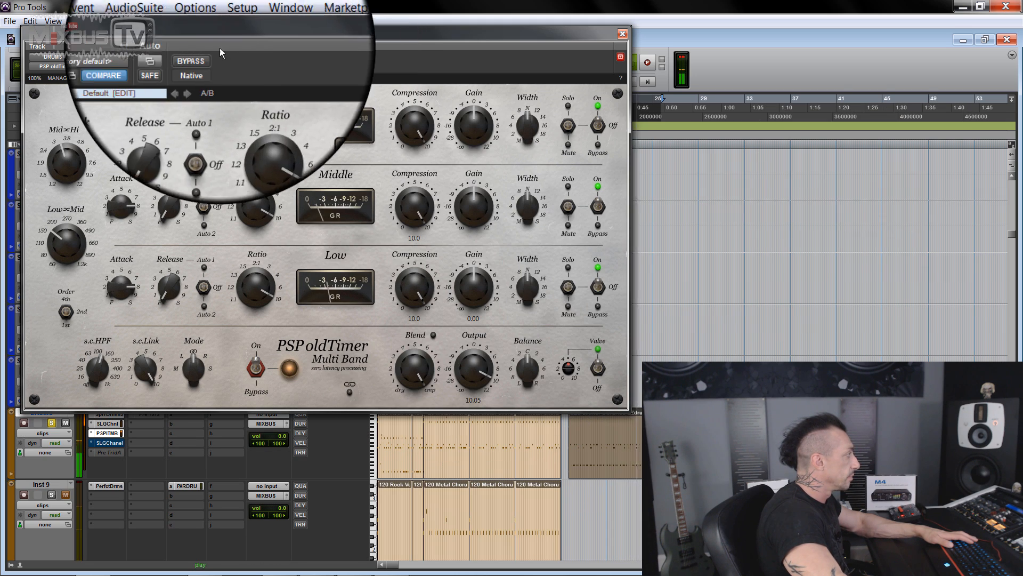
{"action": "left_click", "coordinate": [200, 58]}
{"action": "left_click_drag", "start_coordinate": [472, 376], "coordinate": [476, 344]}
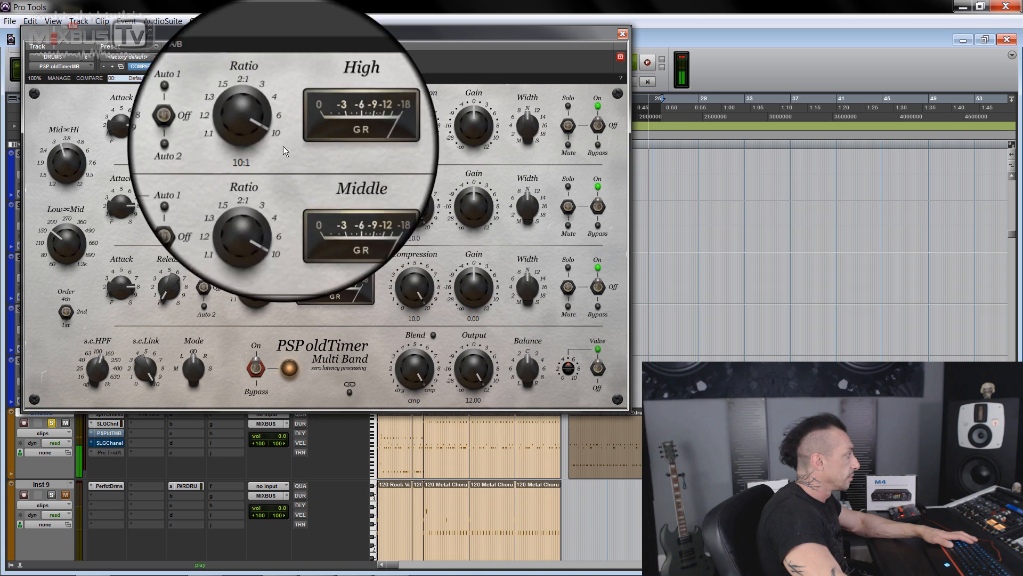
{"action": "left_click", "coordinate": [198, 58]}
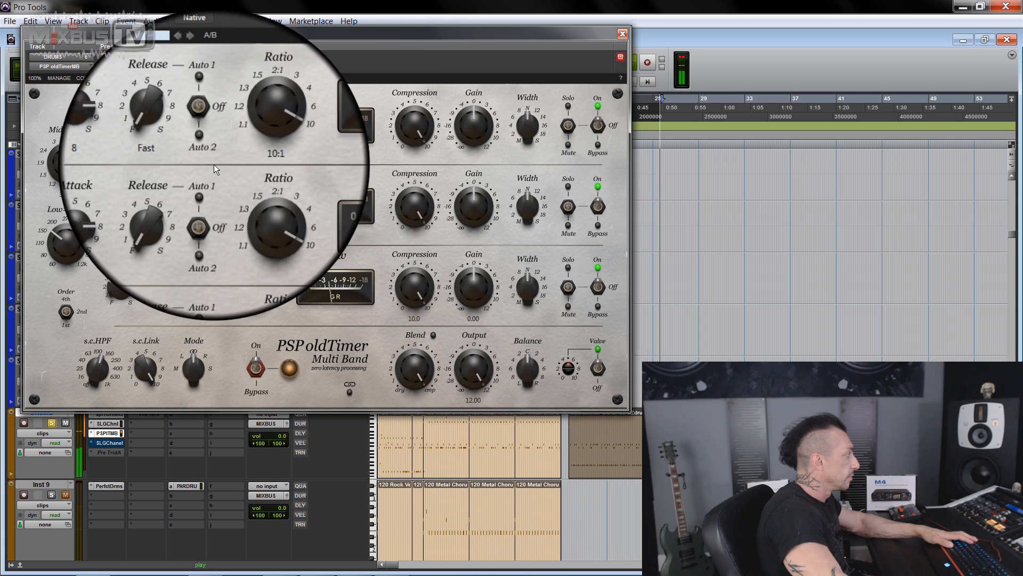
Lower the blend from fully compressed to mix in dry drum signal, and reduce the output somewhat.
{"action": "left_click_drag", "start_coordinate": [421, 360], "coordinate": [421, 404]}
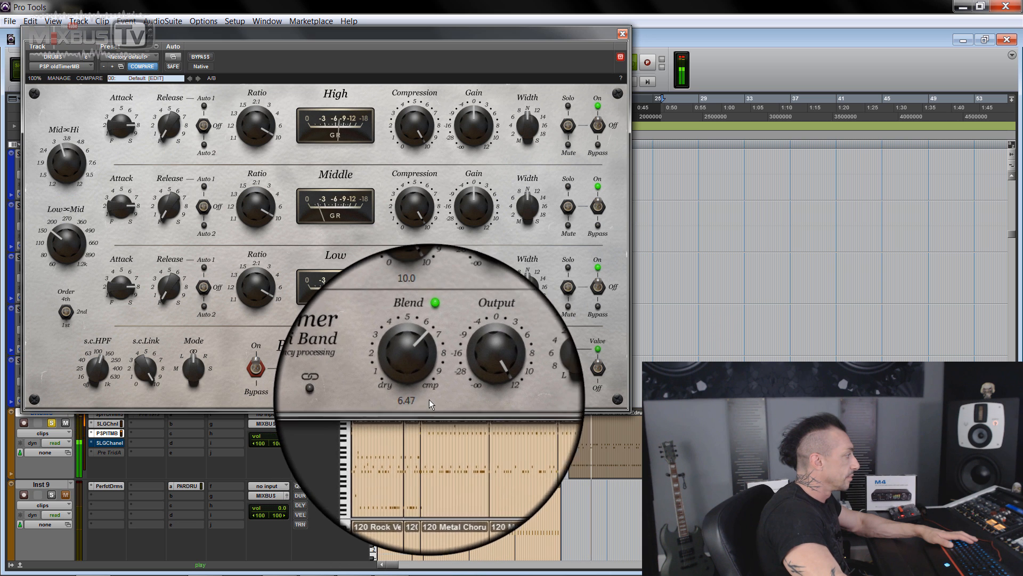
{"action": "left_click_drag", "start_coordinate": [472, 368], "coordinate": [427, 380]}
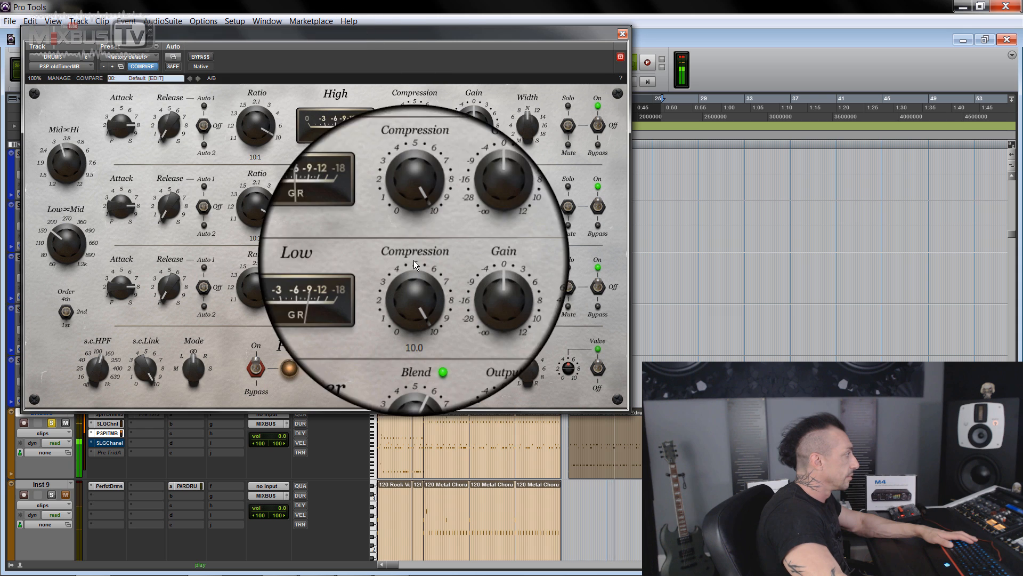
{"action": "left_click_drag", "start_coordinate": [421, 348], "coordinate": [417, 362]}
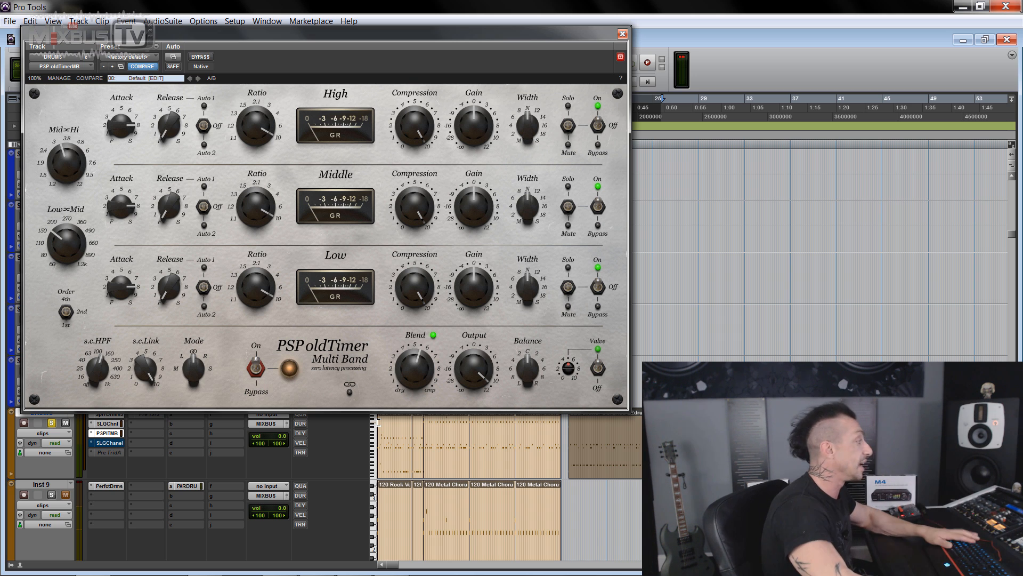
Load the preset 01: Compress Lite 1 on the drum track and start playback.
{"action": "left_click", "coordinate": [142, 78]}
{"action": "left_click", "coordinate": [142, 91]}
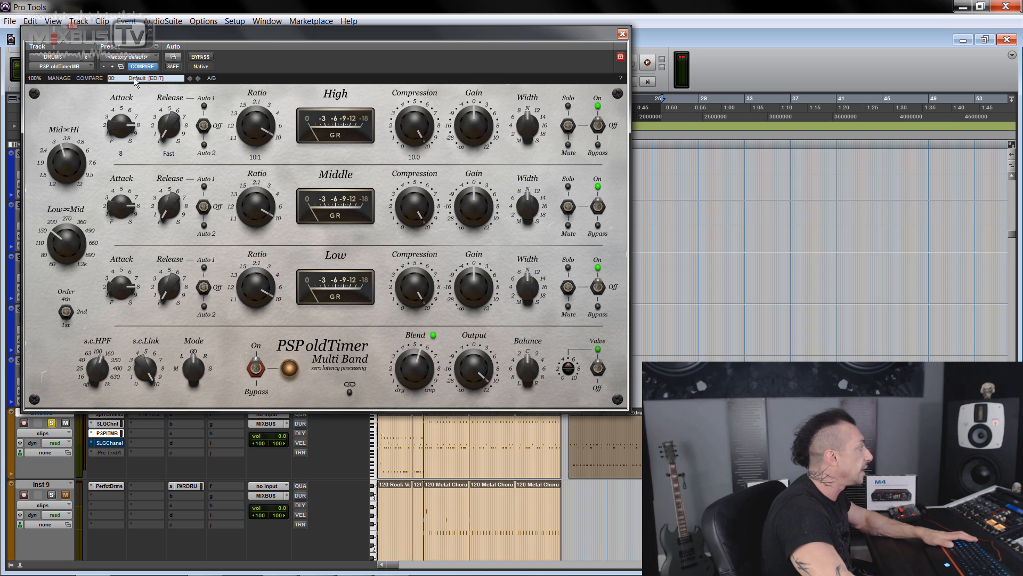
{"action": "left_click", "coordinate": [166, 80]}
{"action": "left_click", "coordinate": [164, 103]}
{"action": "left_click", "coordinate": [159, 80]}
{"action": "left_click", "coordinate": [305, 70]}
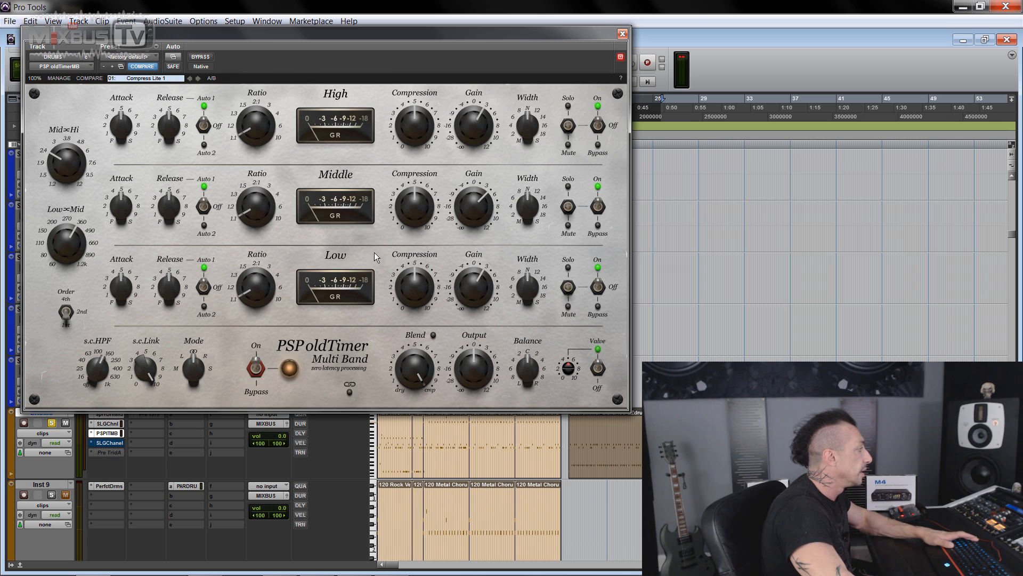
{"action": "key", "text": "space"}
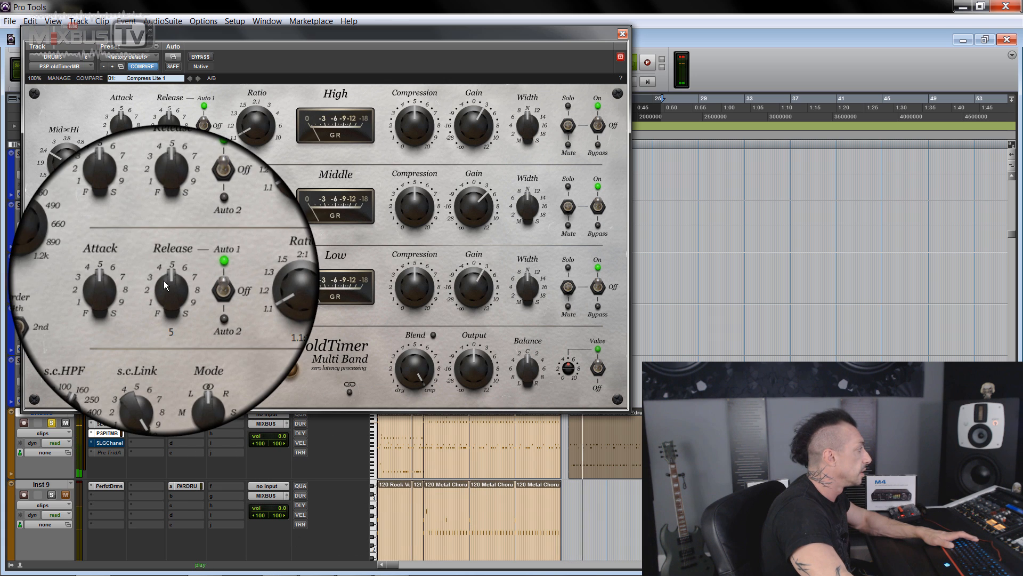
Turn off auto release on all bands, set the High, Middle and Low releases to 2, 4 and 3, and compare with bypass.
{"action": "left_click_drag", "start_coordinate": [170, 279], "coordinate": [177, 296]}
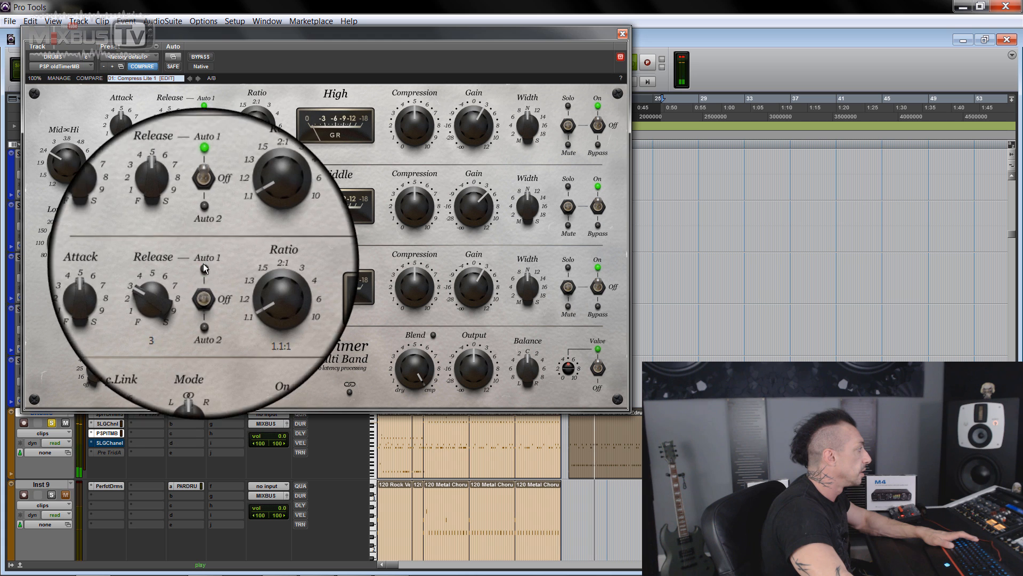
{"action": "left_click", "coordinate": [204, 129]}
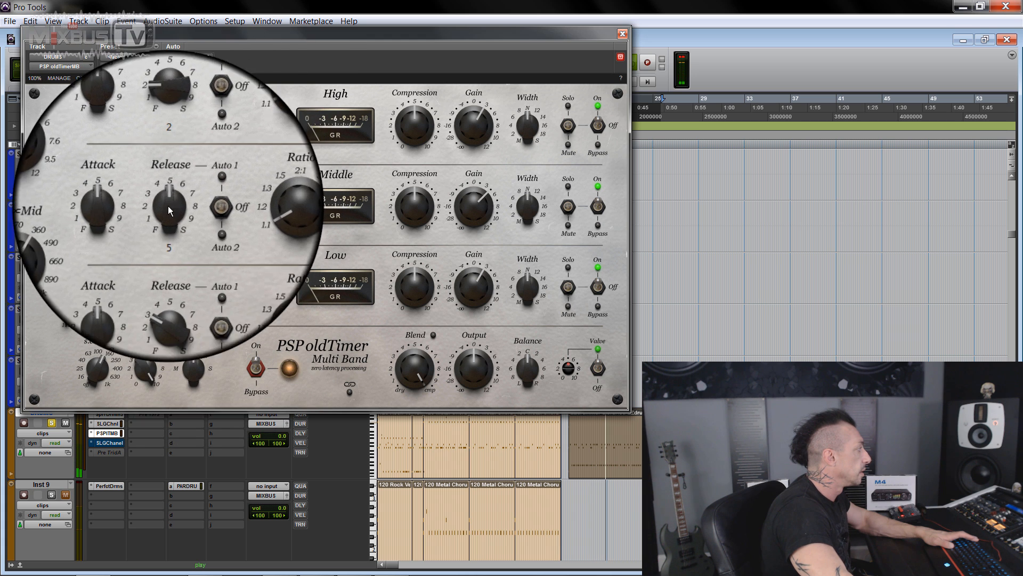
{"action": "left_click", "coordinate": [209, 58]}
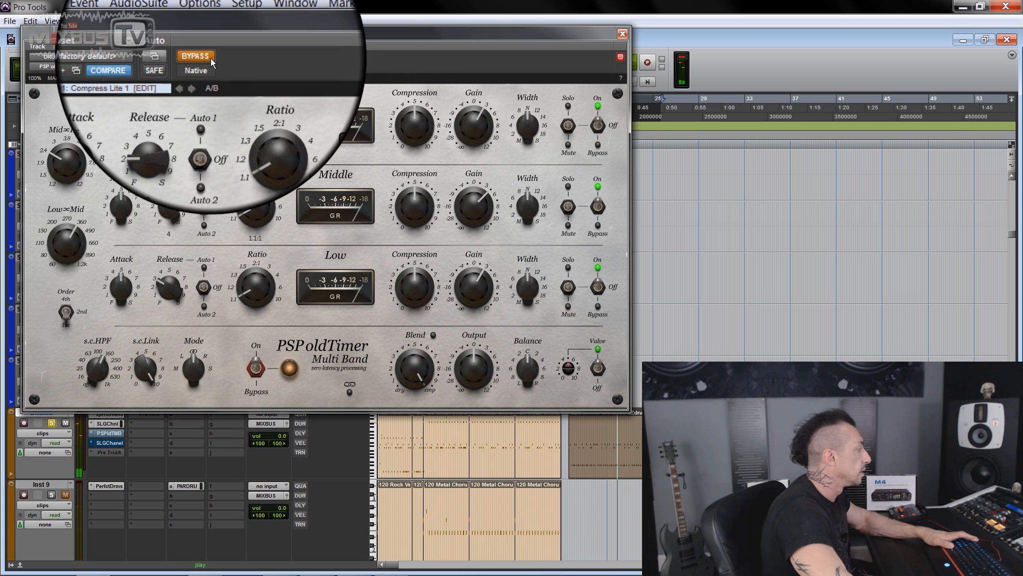
{"action": "left_click", "coordinate": [209, 57]}
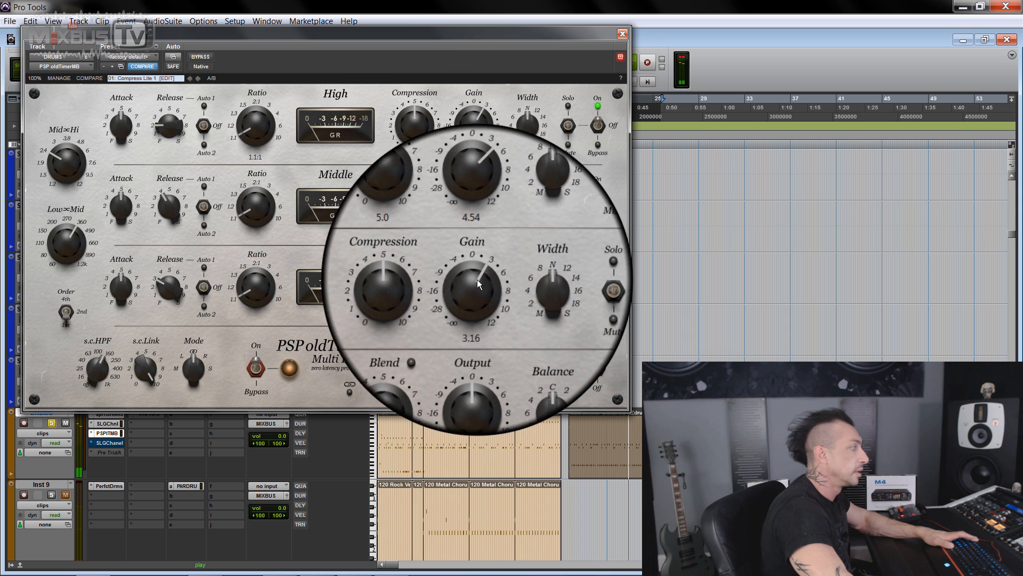
Widen the High band, set the Middle and Low widths to 13.2 and 10.8, lower the output to about -3.4, and compare with bypass.
{"action": "left_click_drag", "start_coordinate": [484, 133], "coordinate": [530, 106]}
{"action": "left_click_drag", "start_coordinate": [529, 200], "coordinate": [527, 224]}
{"action": "left_click_drag", "start_coordinate": [526, 277], "coordinate": [526, 270]}
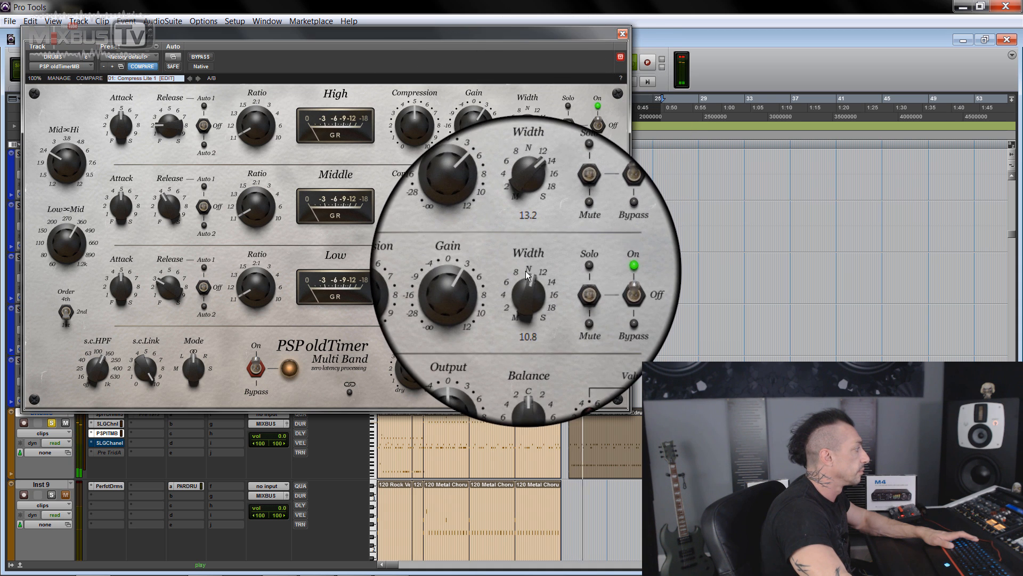
{"action": "left_click", "coordinate": [200, 57]}
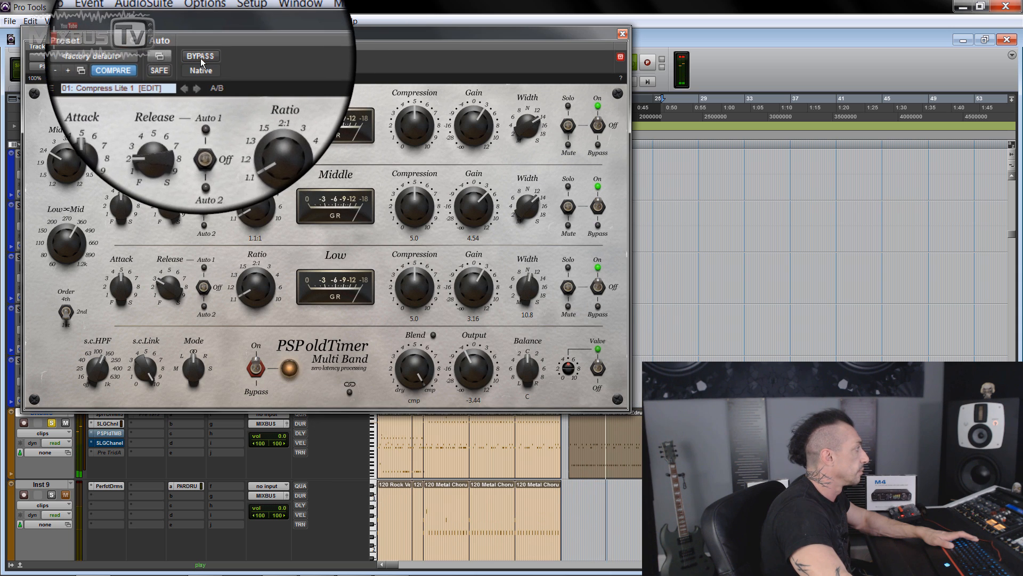
{"action": "left_click", "coordinate": [201, 58]}
{"action": "left_click_drag", "start_coordinate": [467, 378], "coordinate": [467, 371]}
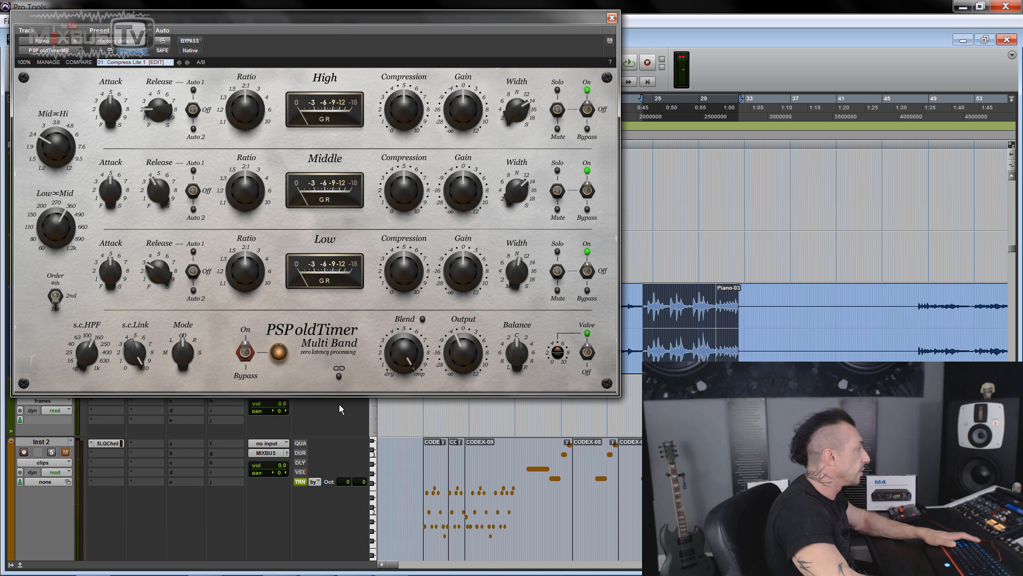
On the piano track's compressor, set the output to 0 and the ratios of all three bands to 1.3:1.
{"action": "left_click", "coordinate": [190, 42]}
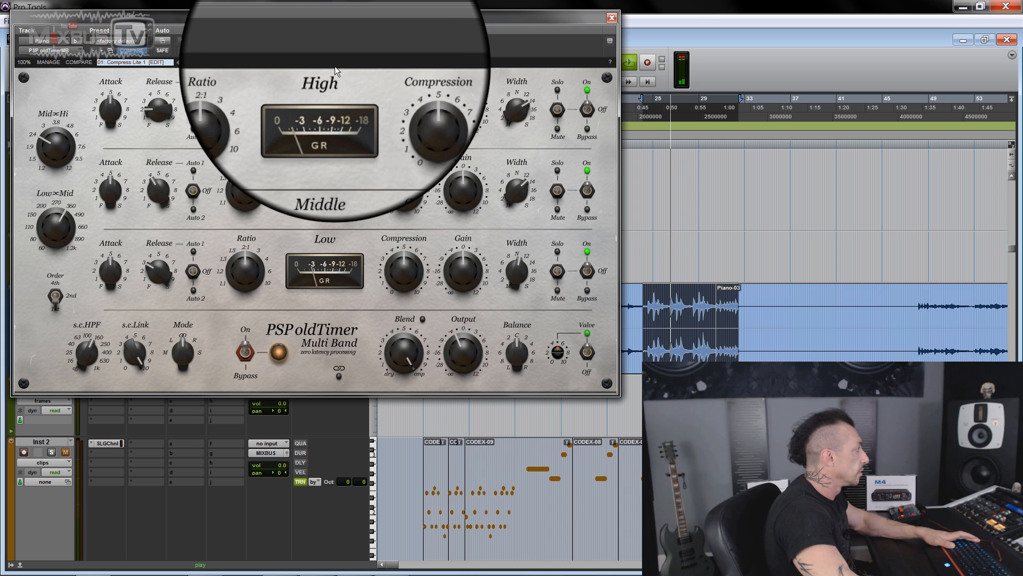
{"action": "left_click_drag", "start_coordinate": [456, 338], "coordinate": [461, 340]}
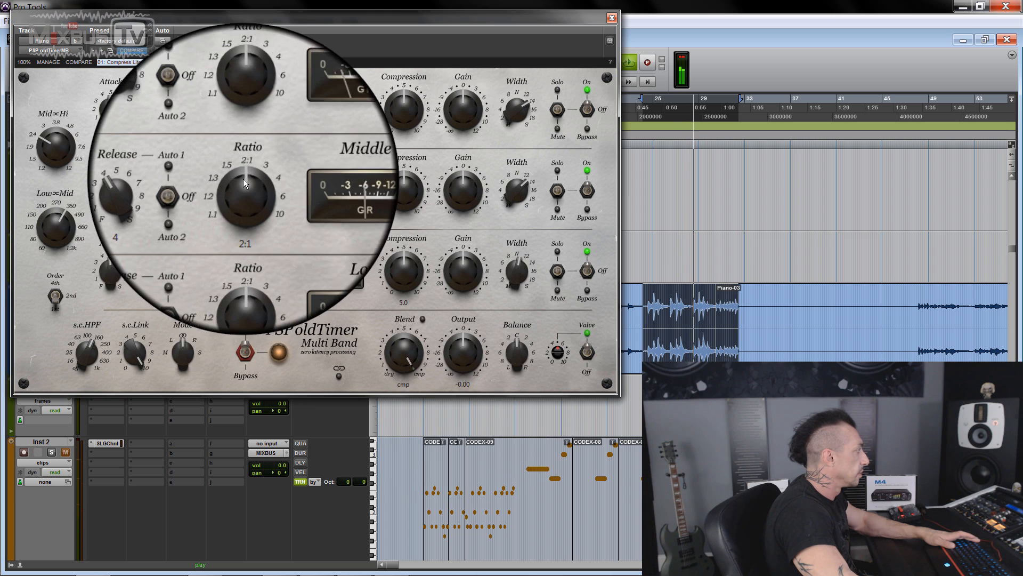
{"action": "left_click_drag", "start_coordinate": [241, 293], "coordinate": [241, 295]}
{"action": "left_click_drag", "start_coordinate": [246, 124], "coordinate": [243, 138]}
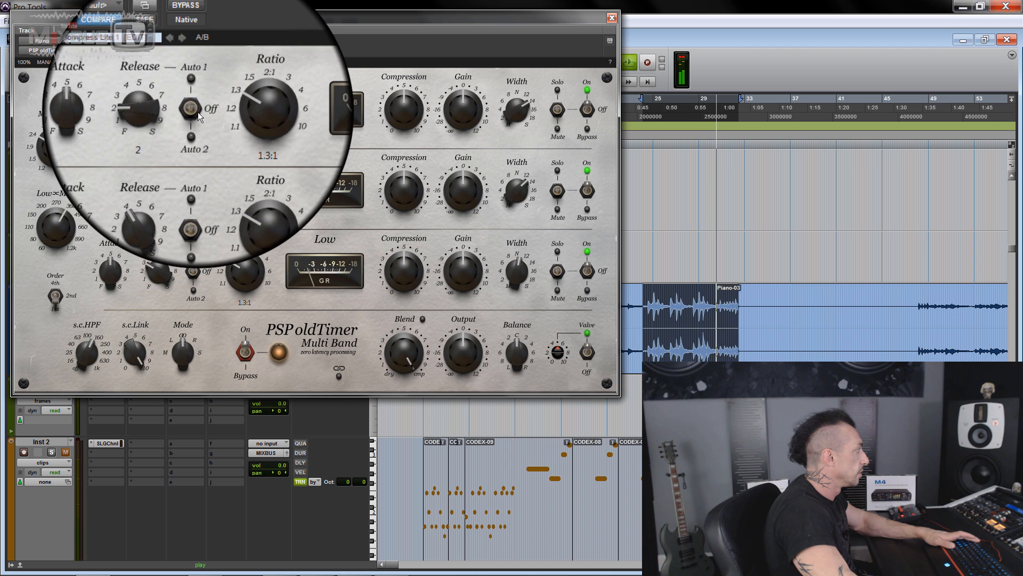
Set the release of the High, Middle and Low bands to Auto 2.
{"action": "left_click", "coordinate": [195, 89]}
{"action": "left_click", "coordinate": [194, 214]}
{"action": "left_click", "coordinate": [193, 297]}
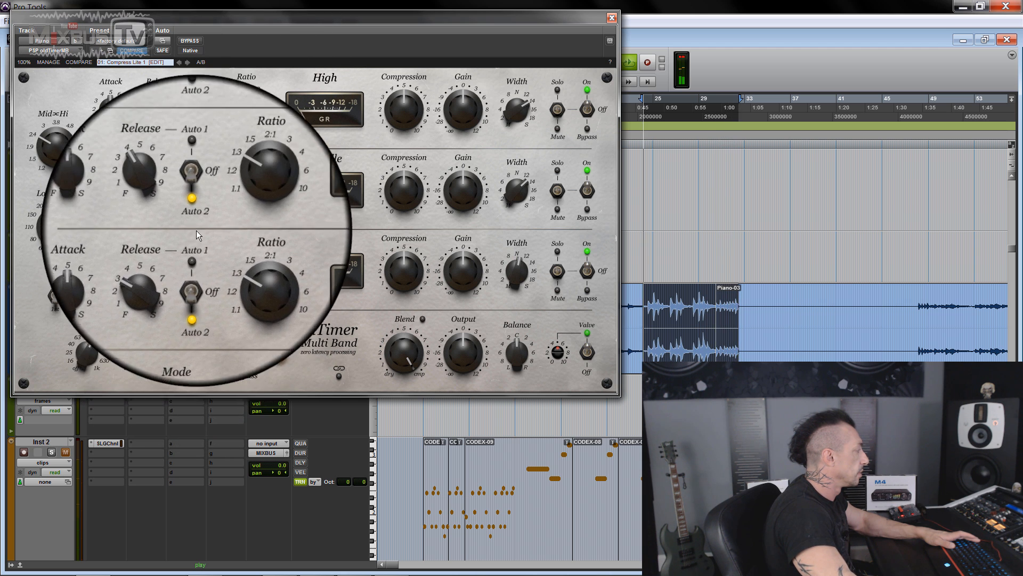
{"action": "left_click", "coordinate": [196, 111]}
Slow the High attack, set the Middle attack to Slow and the Low ratio to 4:1.
{"action": "left_click_drag", "start_coordinate": [117, 110], "coordinate": [116, 74]}
{"action": "left_click_drag", "start_coordinate": [118, 189], "coordinate": [120, 114]}
{"action": "left_click_drag", "start_coordinate": [264, 273], "coordinate": [254, 215]}
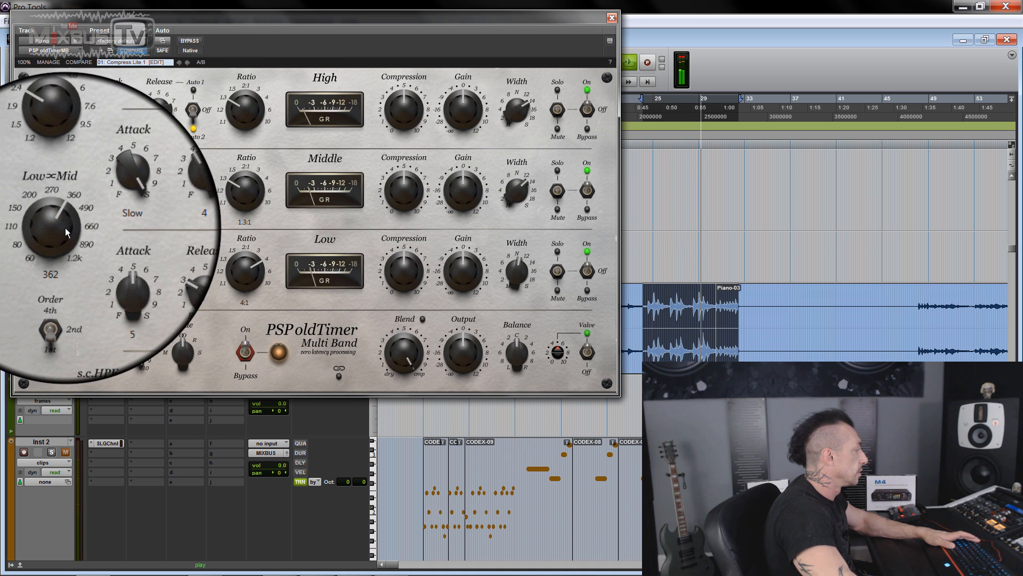
Raise the Low compression to 5.7 and fine-tune the Low/Mid crossover around 396.
{"action": "left_click_drag", "start_coordinate": [57, 240], "coordinate": [56, 233]}
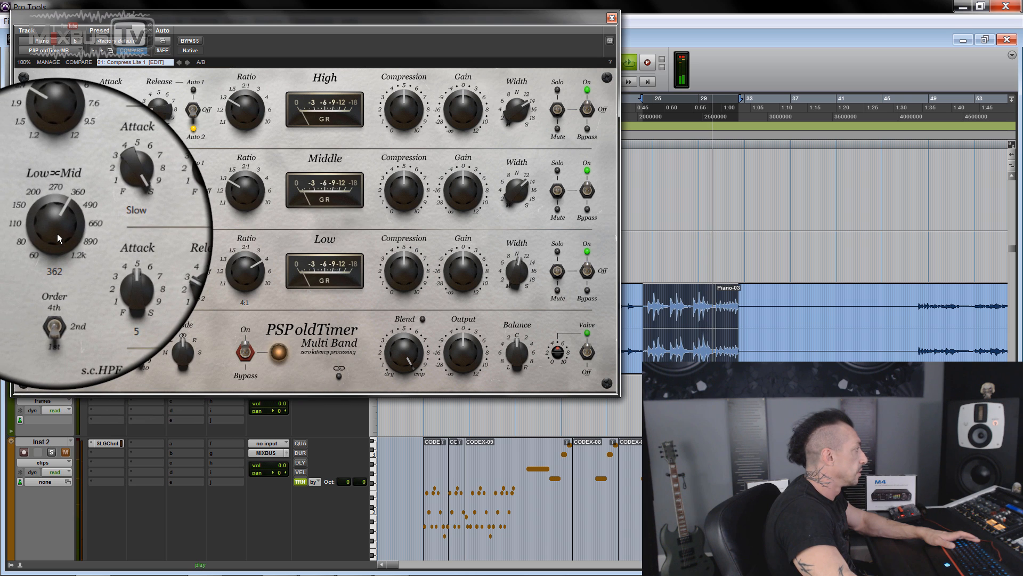
{"action": "left_click_drag", "start_coordinate": [409, 266], "coordinate": [408, 256]}
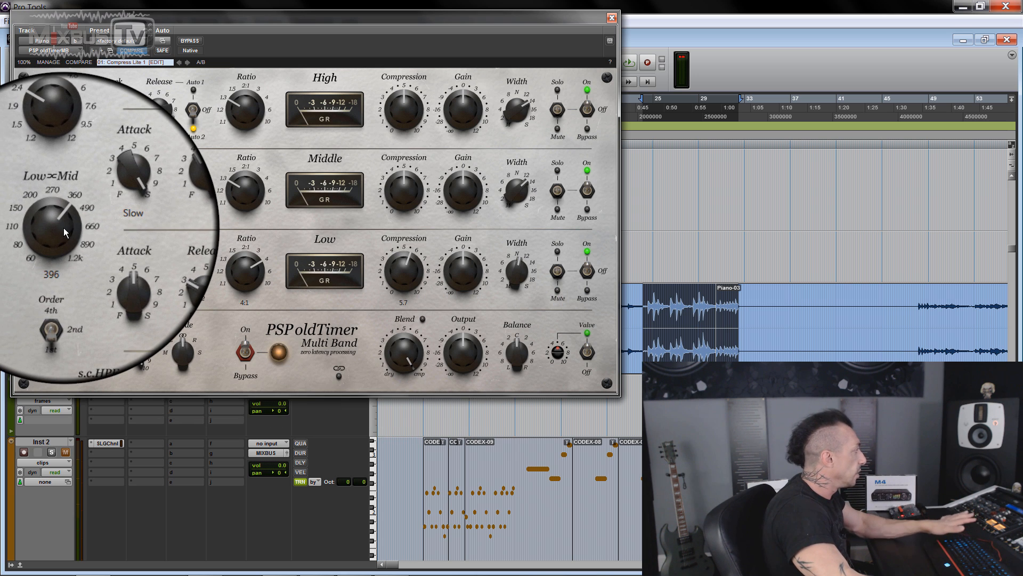
{"action": "left_click_drag", "start_coordinate": [63, 225], "coordinate": [63, 232]}
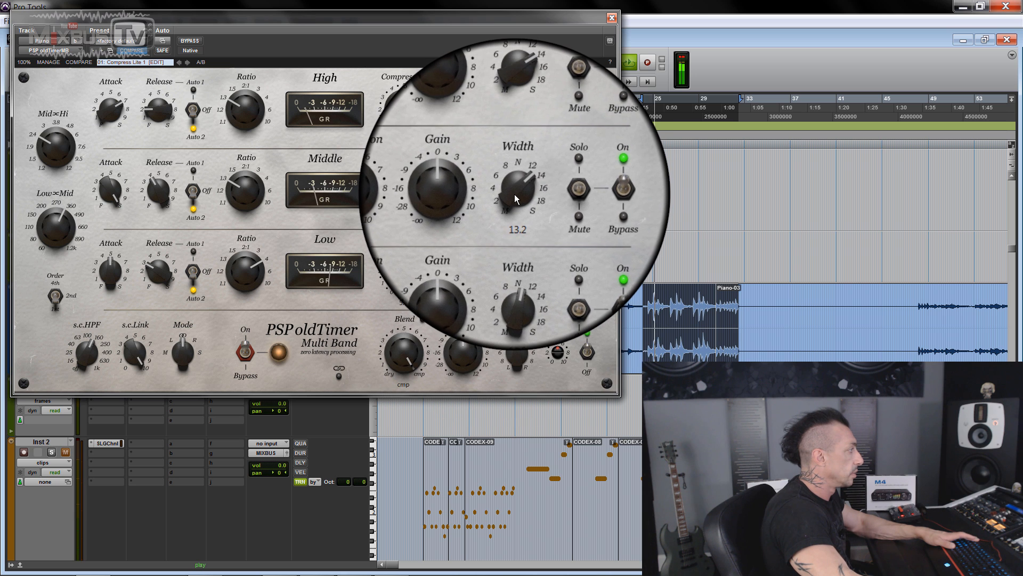
Widen the Middle and High bands to 15.0 and 15.2, and slow the Low release to about 8 with Auto 1 enabled.
{"action": "left_click_drag", "start_coordinate": [516, 192], "coordinate": [520, 180]}
{"action": "left_click_drag", "start_coordinate": [519, 120], "coordinate": [519, 110]}
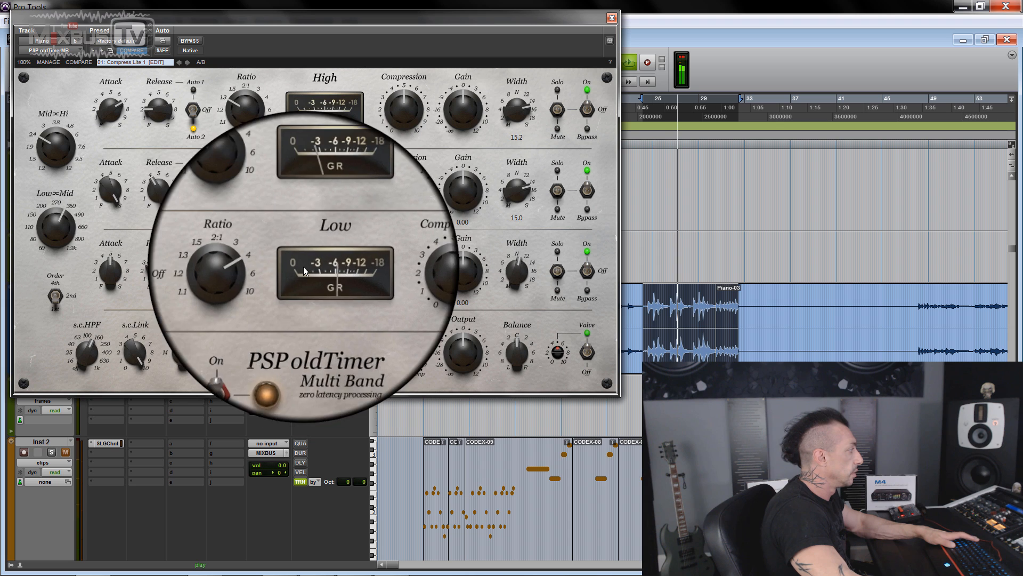
{"action": "left_click_drag", "start_coordinate": [159, 209], "coordinate": [159, 202]}
{"action": "left_click", "coordinate": [195, 268]}
{"action": "left_click", "coordinate": [192, 253]}
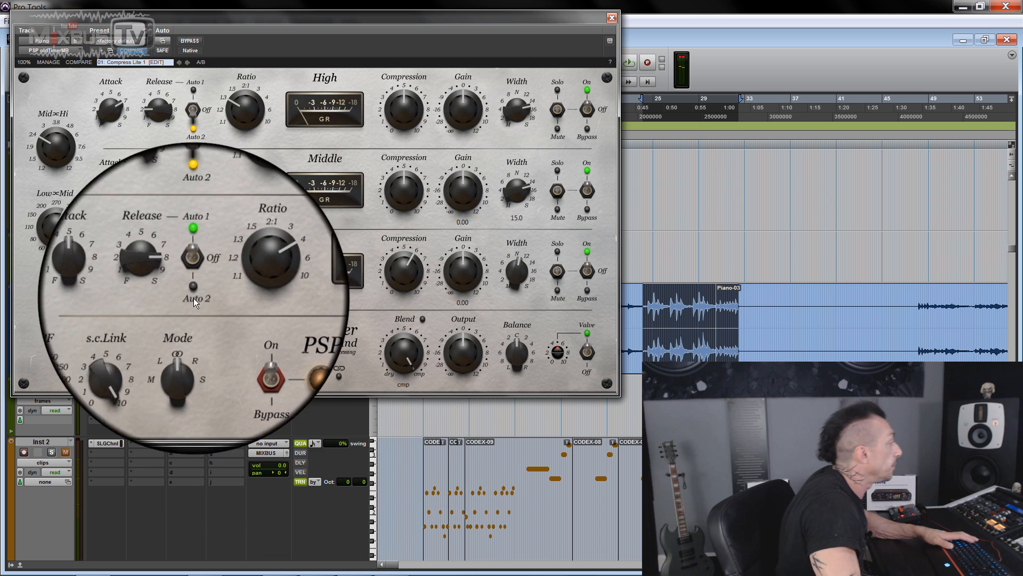
{"action": "left_click", "coordinate": [199, 266]}
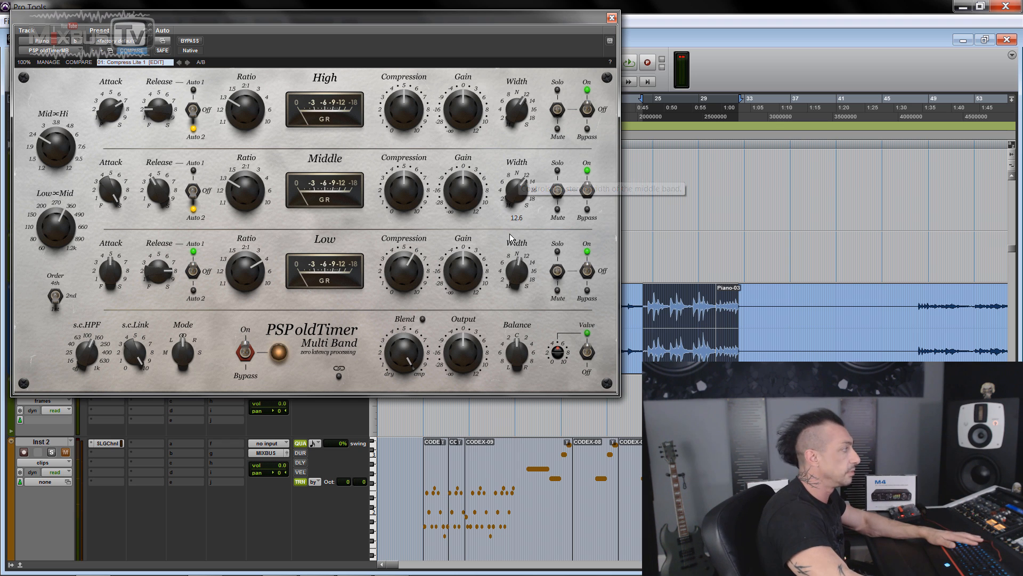
Restart playback, compare the piano with bypass, and raise the Low gain to about 3.35.
{"action": "mouse_move", "coordinate": [521, 260]}
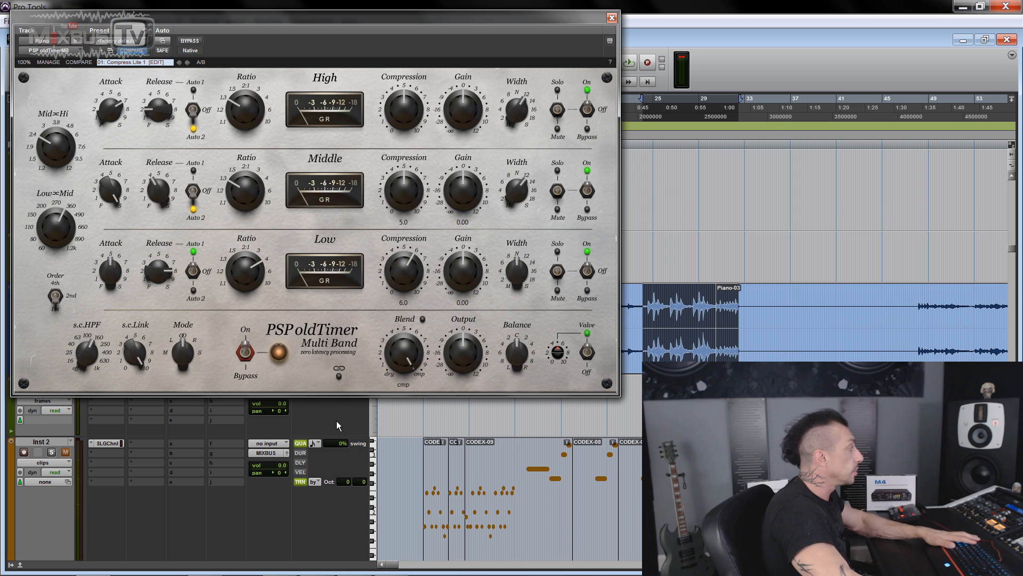
{"action": "key", "text": "space"}
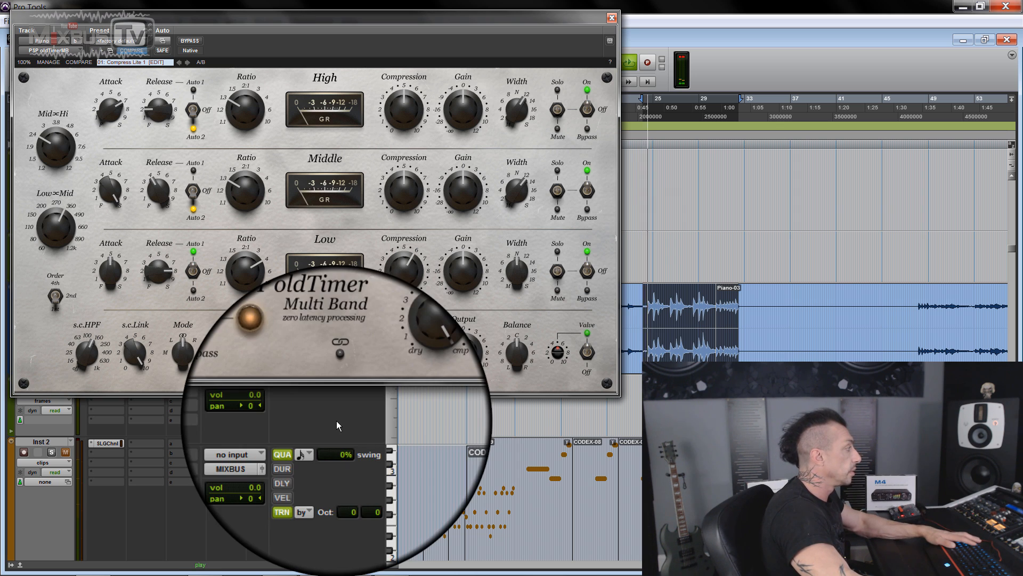
{"action": "left_click", "coordinate": [195, 43]}
{"action": "left_click_drag", "start_coordinate": [462, 271], "coordinate": [463, 253]}
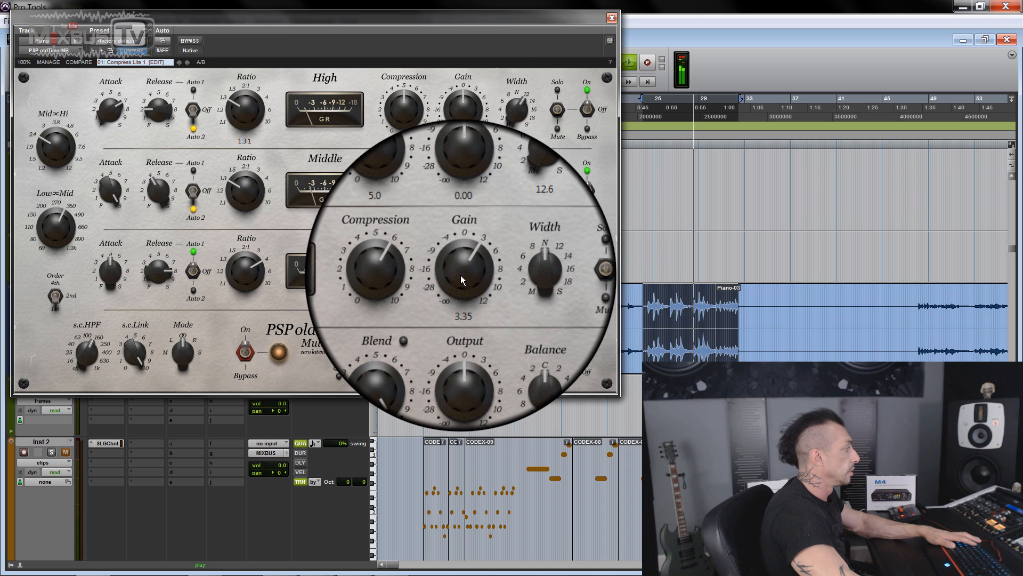